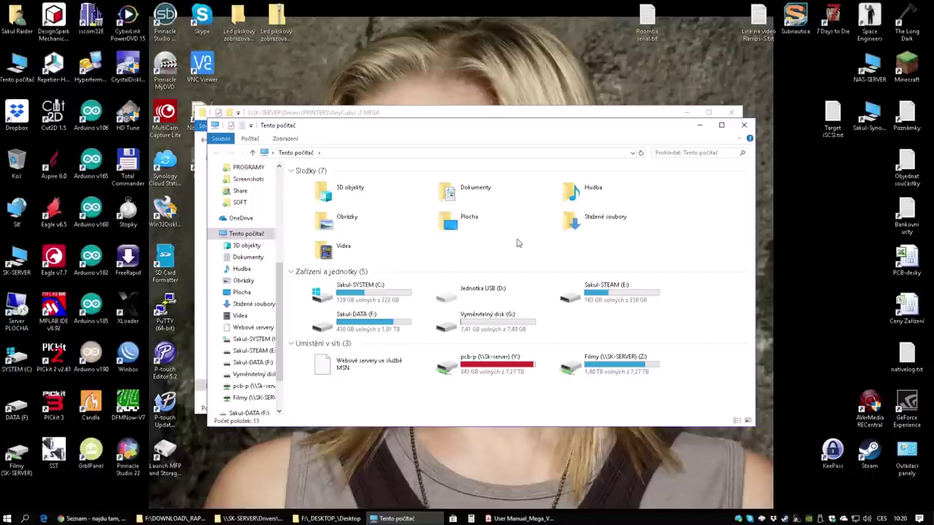
# - Open the removable disk (G:) to examine the printer files on it, and close its window
pyautogui.click(514, 332)
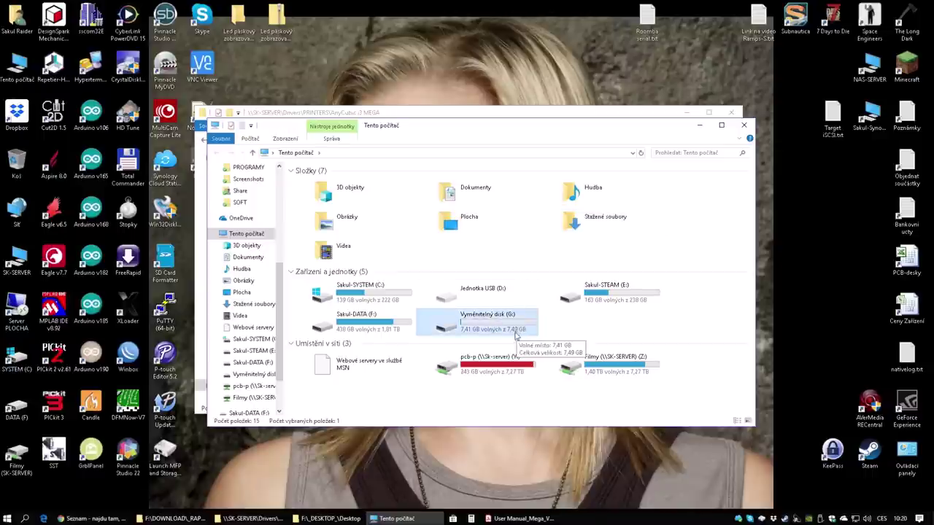
pyautogui.doubleClick(515, 333)
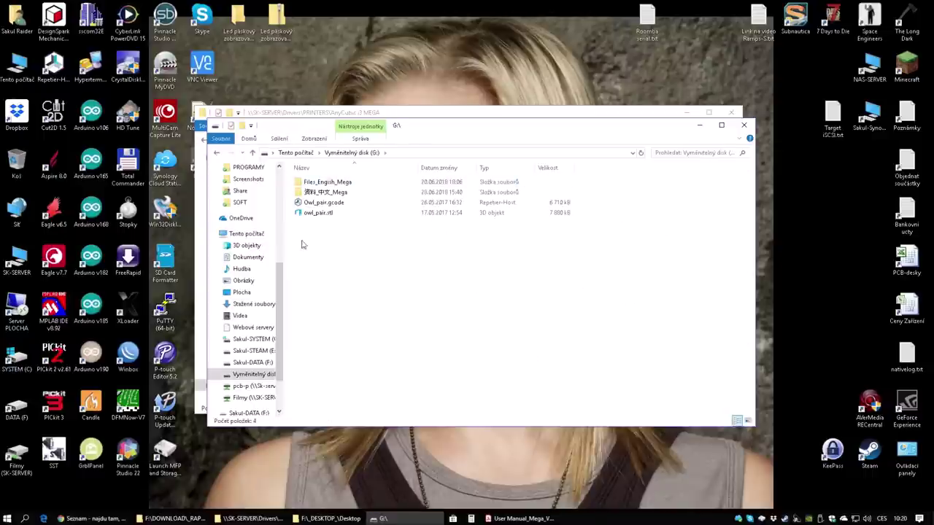
pyautogui.click(744, 127)
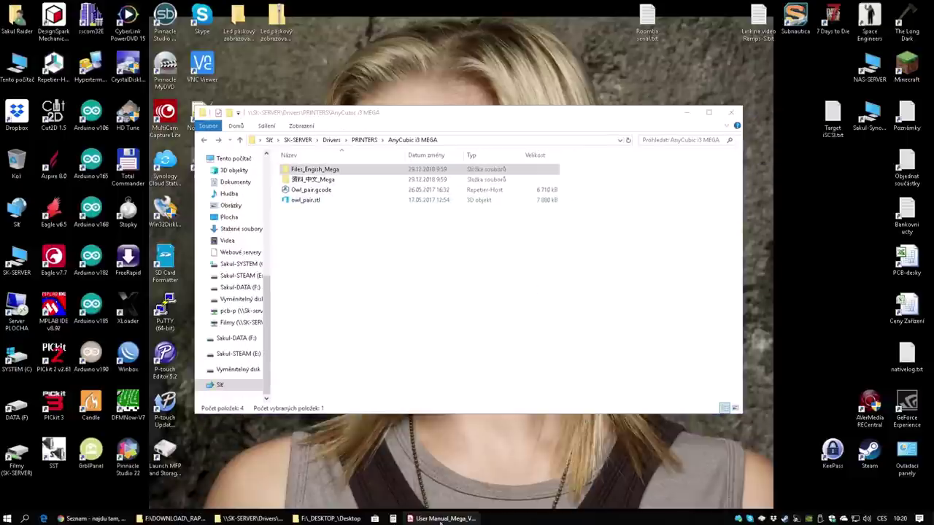
# - Bring up the open user manual PDF briefly and return to the AnyCubic i3 MEGA network folder
pyautogui.click(250, 518)
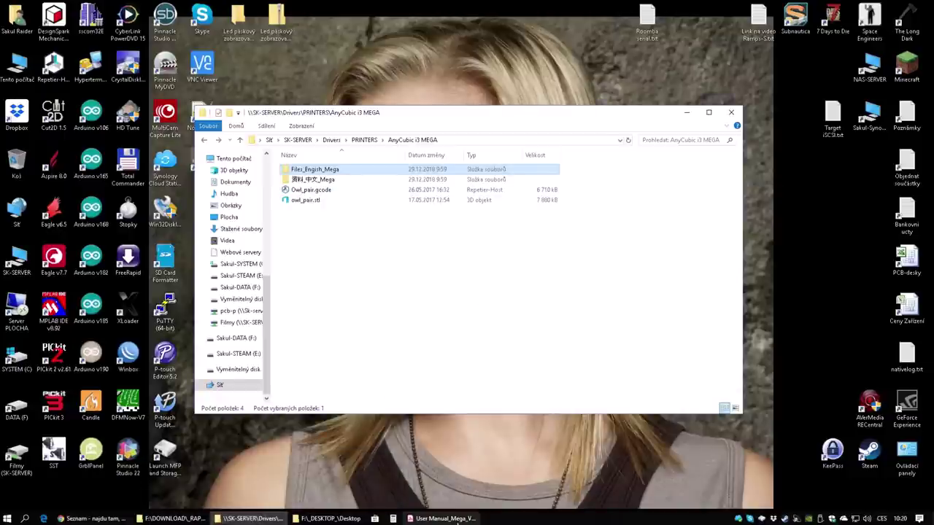
pyautogui.click(458, 519)
pyautogui.click(250, 517)
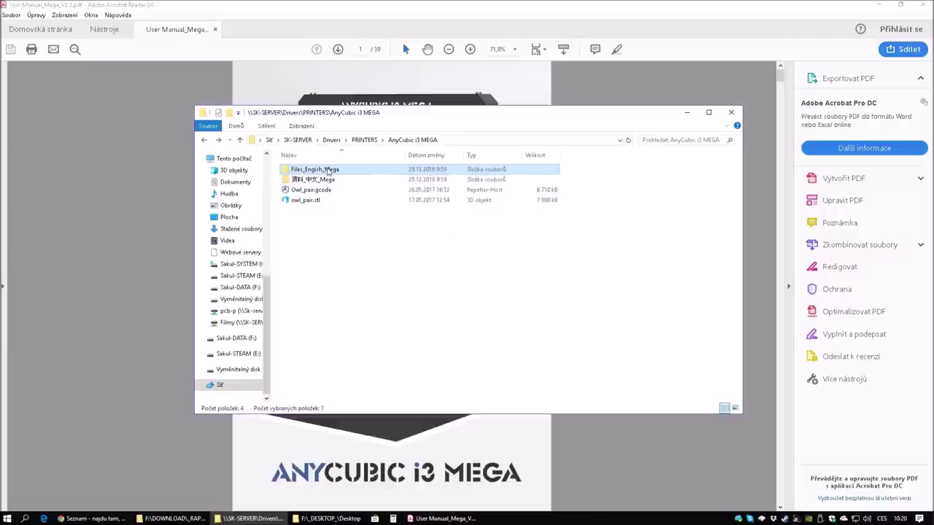
# - View the owl_pair.stl model, close the viewer and check the Owl_pair.gcode file details
pyautogui.click(378, 202)
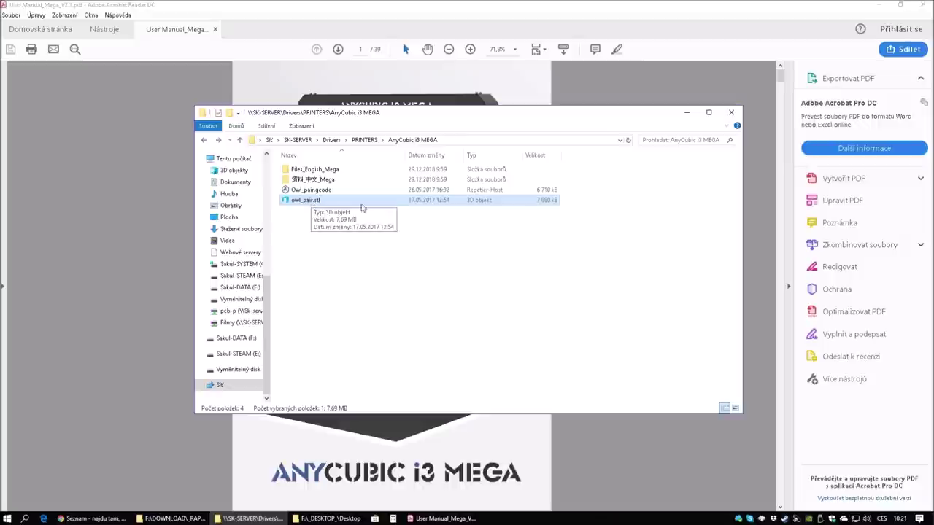
pyautogui.doubleClick(312, 202)
pyautogui.moveTo(543, 224); pyautogui.dragTo(469, 290)
pyautogui.click(924, 7)
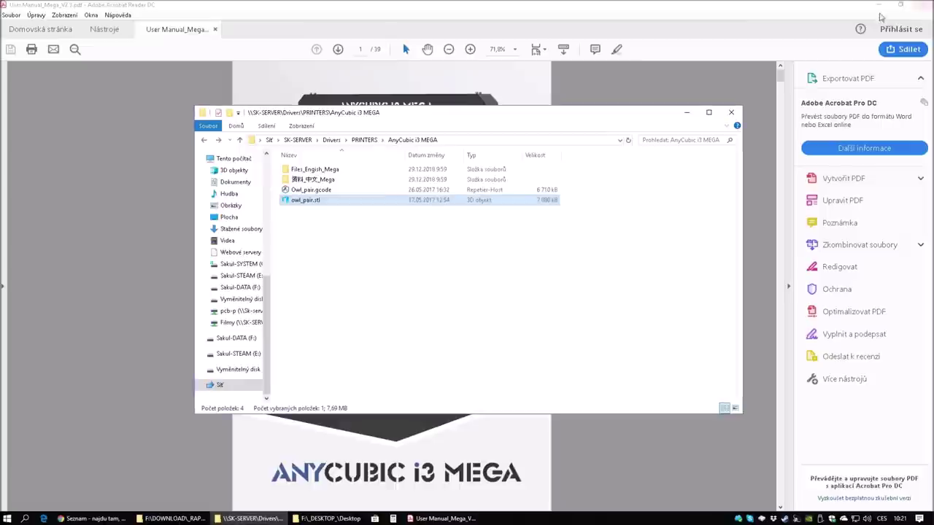
pyautogui.click(314, 190)
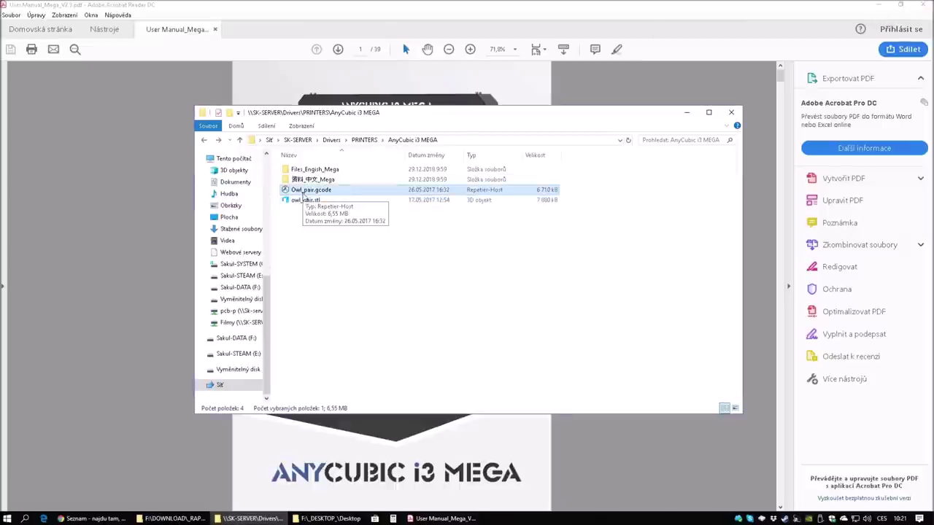
pyautogui.click(363, 225)
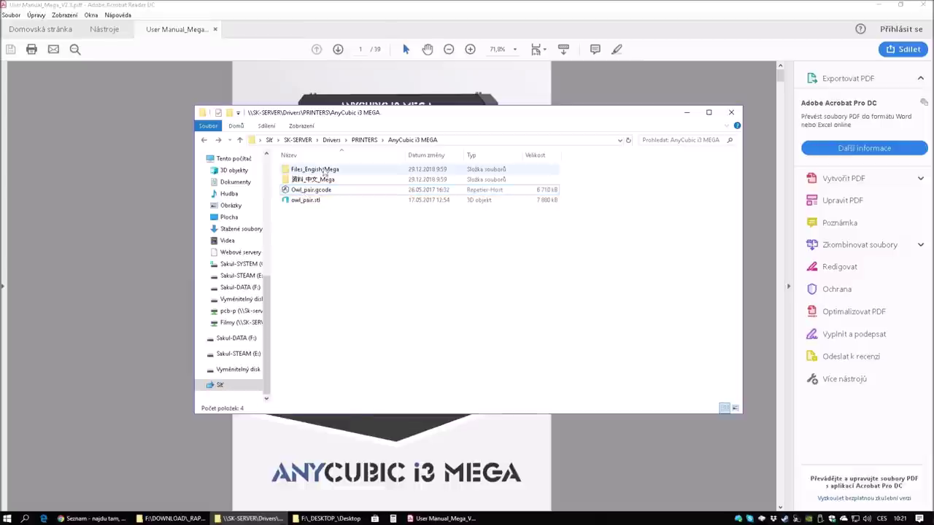
# - Open User Manual_Mega_V2.3.pdf from the Files_Engish_Mega folder, skim its first pages and return to the cover
pyautogui.doubleClick(314, 171)
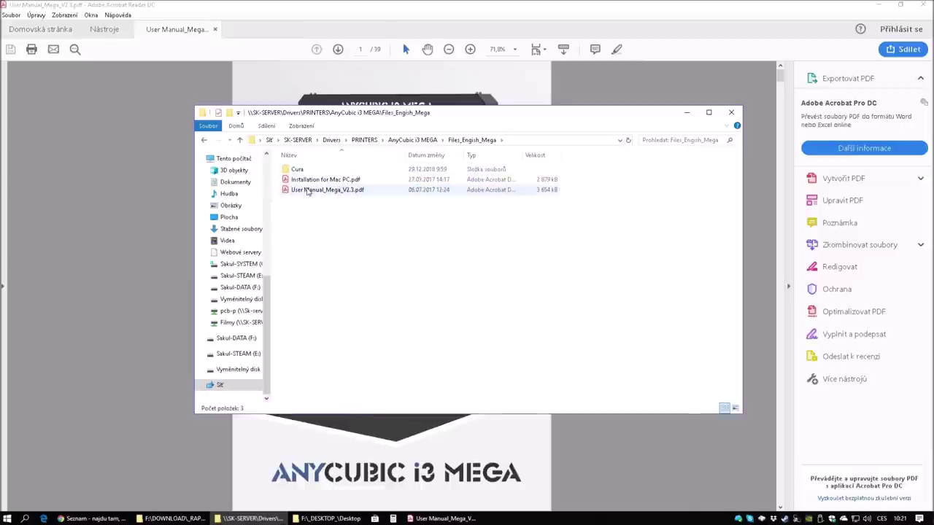
pyautogui.doubleClick(312, 191)
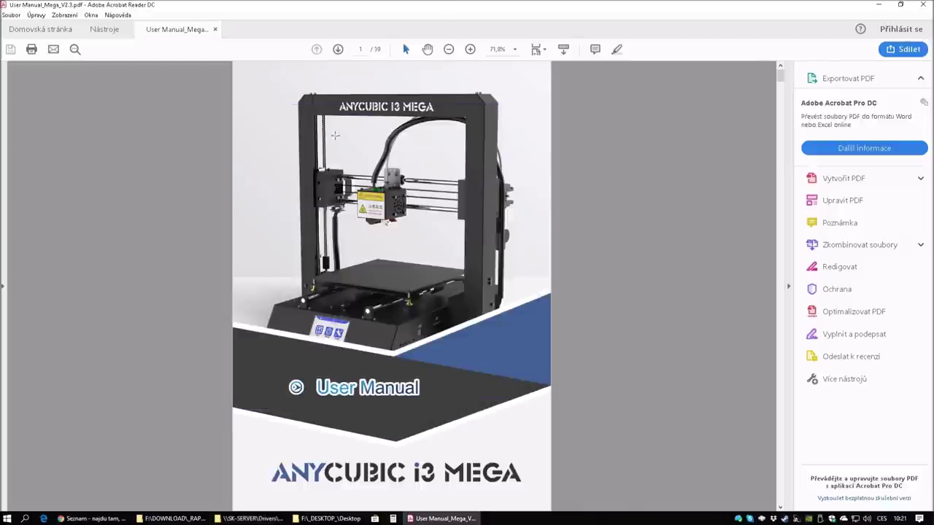
pyautogui.scroll(-1, 471, 250)
pyautogui.scroll(-10, 472, 249)
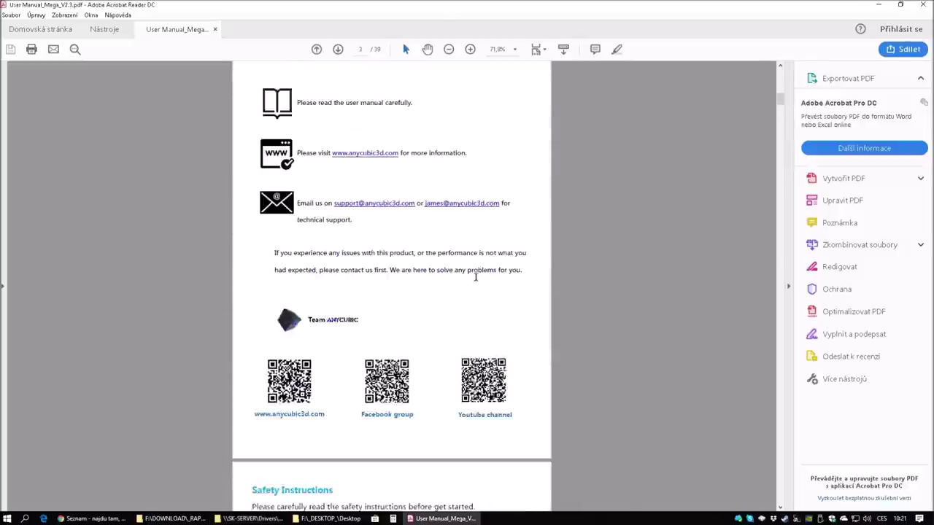
pyautogui.moveTo(779, 103); pyautogui.dragTo(693, 103)
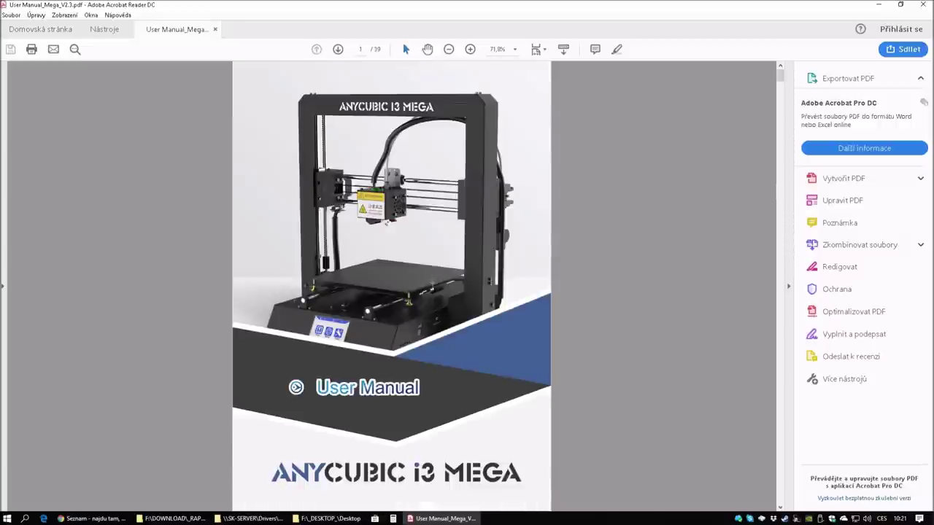
# - Open Installation for Mac PC.pdf, skim the USB driver and Cura installation pages, and close only that document
pyautogui.click(248, 519)
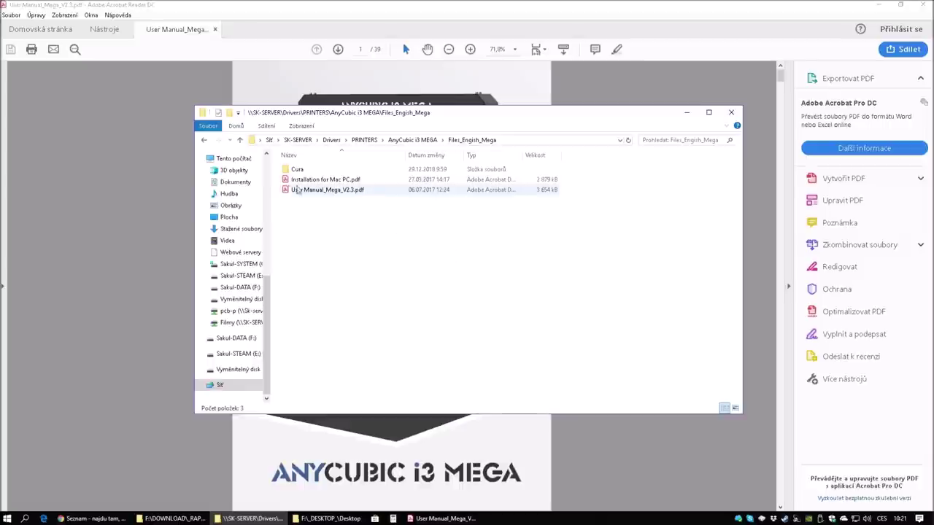
pyautogui.doubleClick(319, 181)
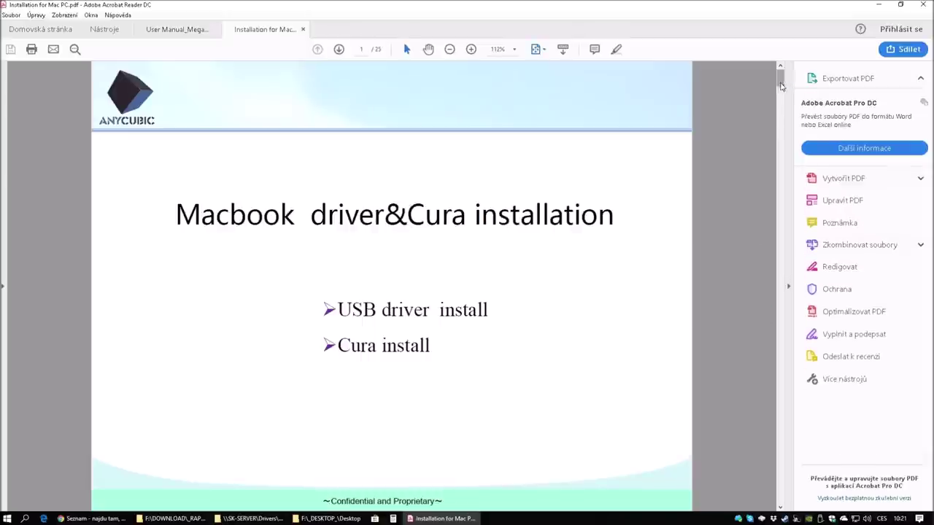
pyautogui.scroll(-6, 558, 299)
pyautogui.scroll(-8, 516, 325)
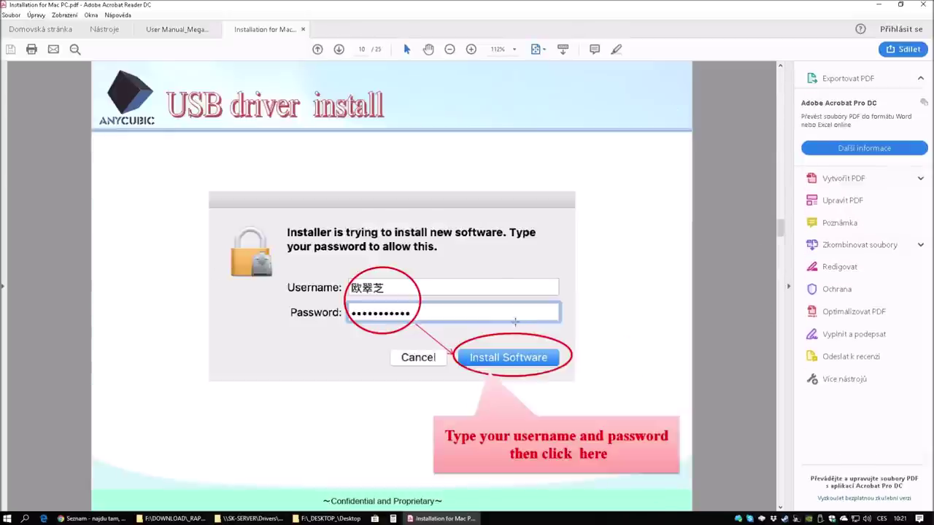
pyautogui.scroll(-10, 515, 321)
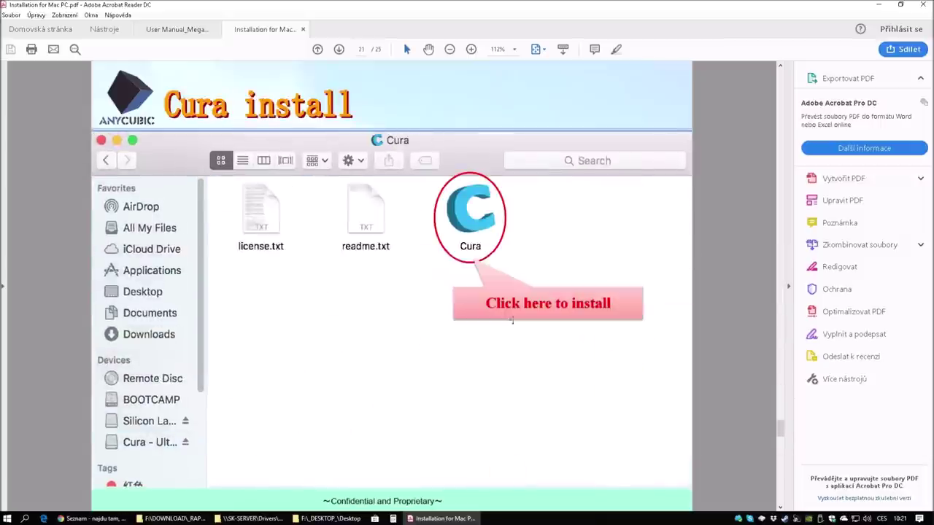
pyautogui.scroll(17, 512, 318)
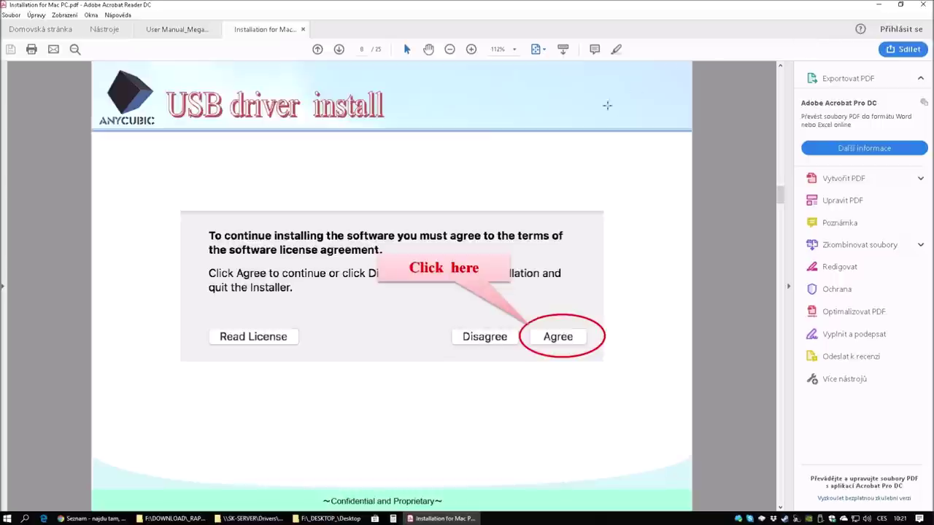
pyautogui.click(919, 4)
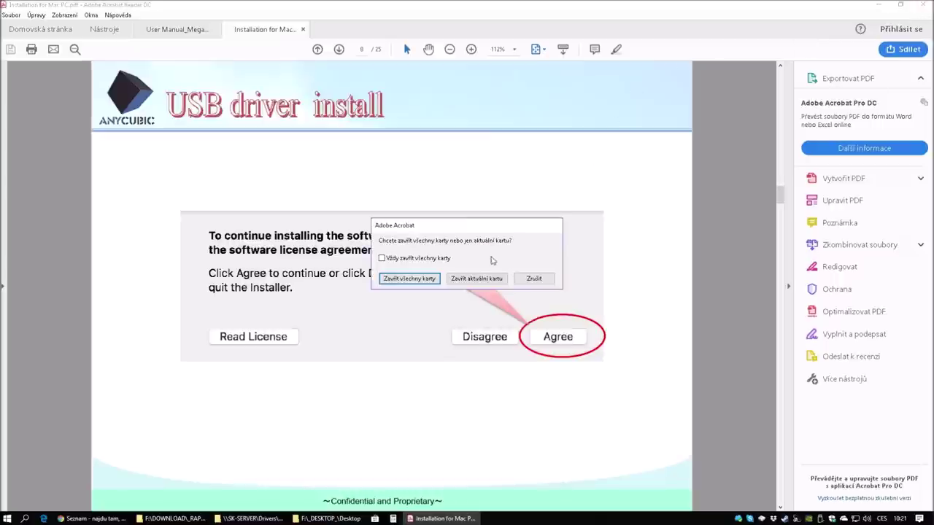
pyautogui.click(474, 279)
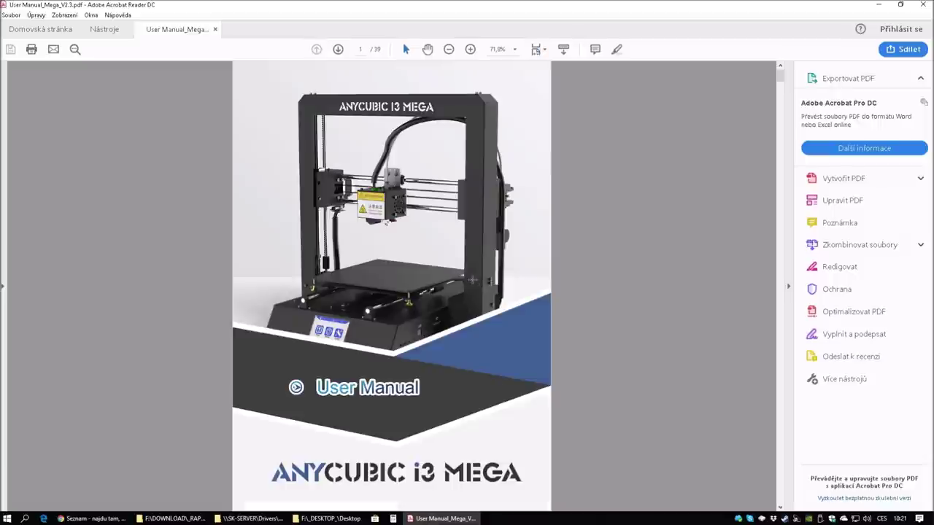
# - Examine the Mac subfolder of Cura in Files_Engish_Mega and return to the AnyCubic i3 MEGA folder
pyautogui.click(252, 518)
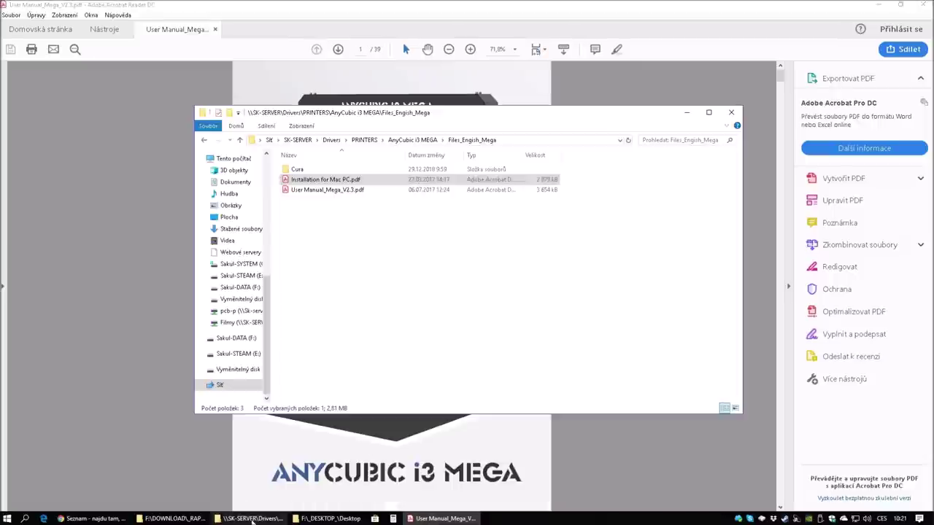
pyautogui.doubleClick(303, 170)
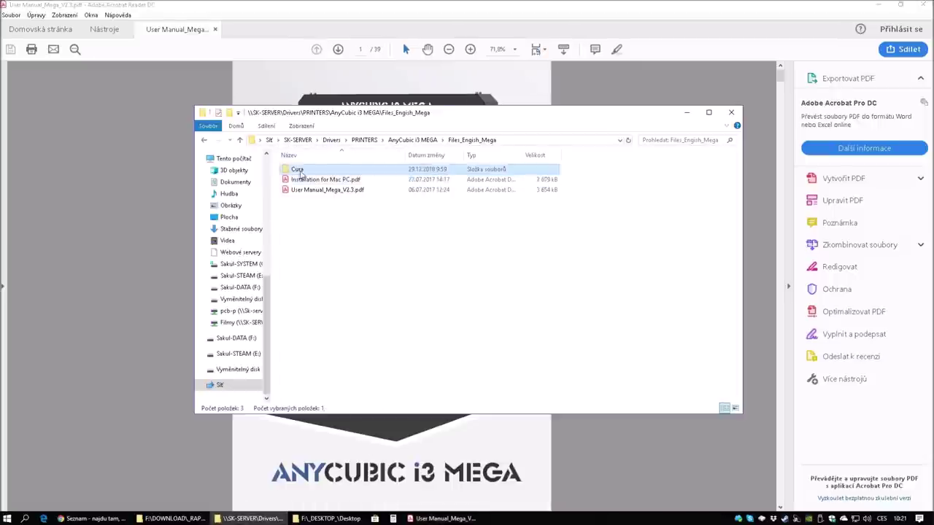
pyautogui.click(298, 172)
pyautogui.doubleClick(299, 171)
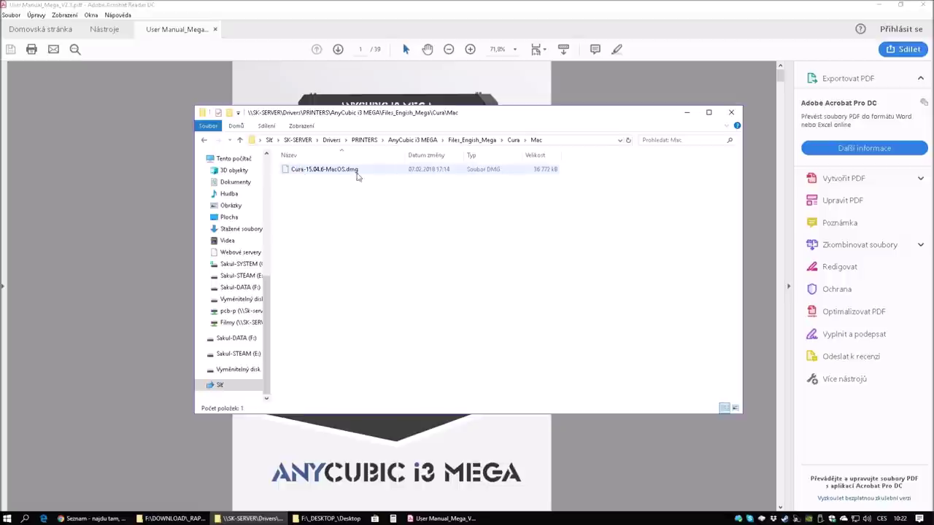
pyautogui.click(205, 140)
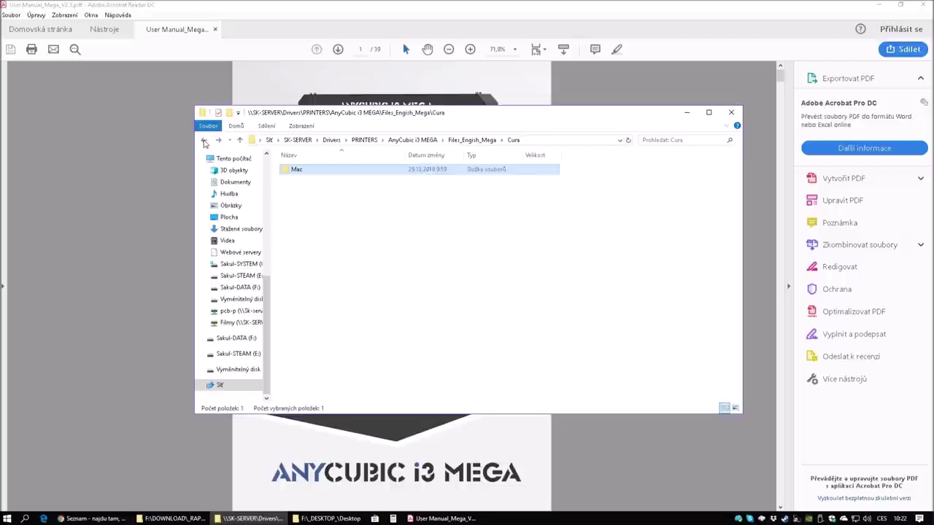
pyautogui.click(205, 141)
pyautogui.click(205, 143)
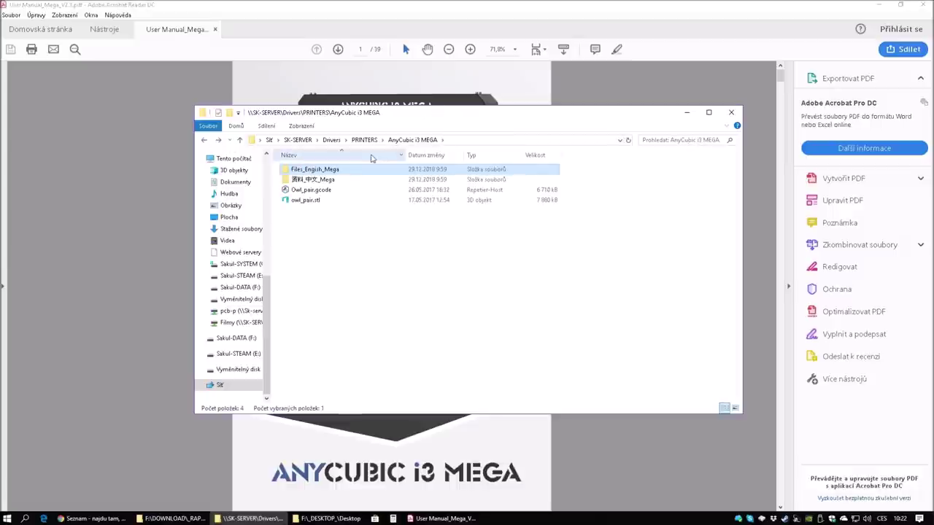
# - Examine the 資料_中文_Mega folder and compare its Owl_pair.gcode with the copy in the parent folder
pyautogui.click(322, 182)
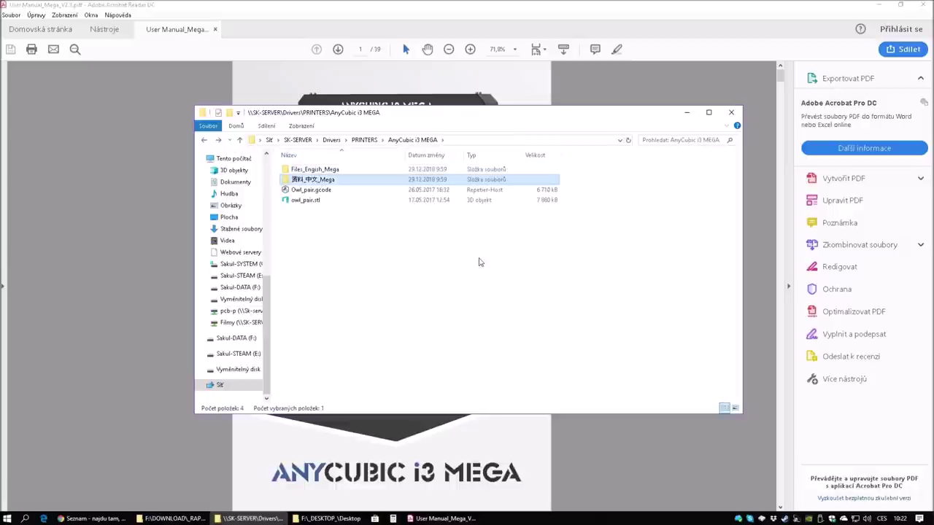
pyautogui.click(321, 180)
pyautogui.press('Escape')
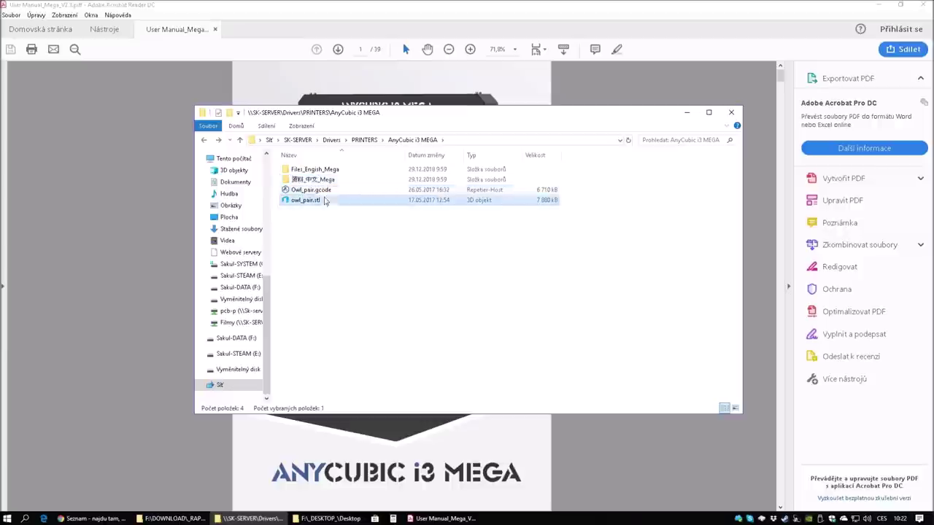
pyautogui.doubleClick(314, 179)
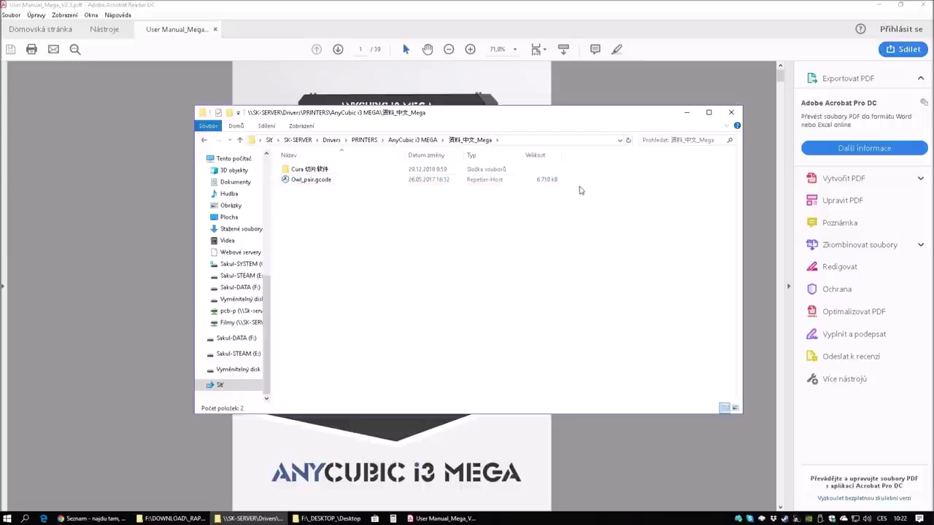
pyautogui.moveTo(314, 185)
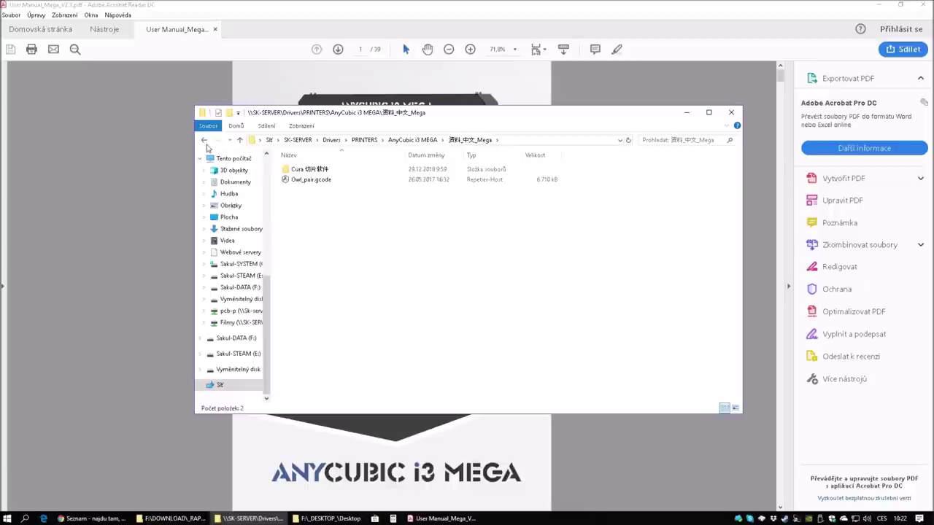
pyautogui.click(240, 140)
pyautogui.click(323, 191)
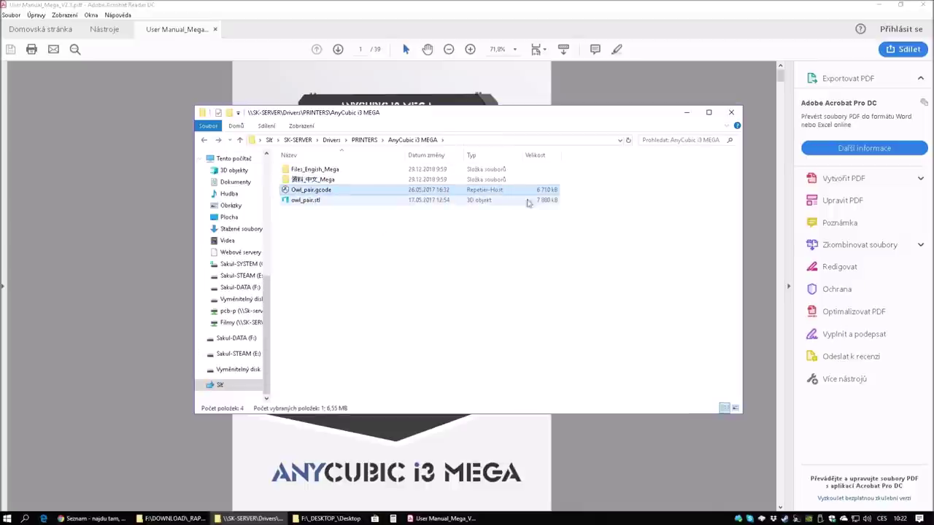
# - Open the Windows subfolder of Cura 切片软件 in the 資料_中文_Mega folder and select Cura_15.04.6.exe
pyautogui.doubleClick(305, 180)
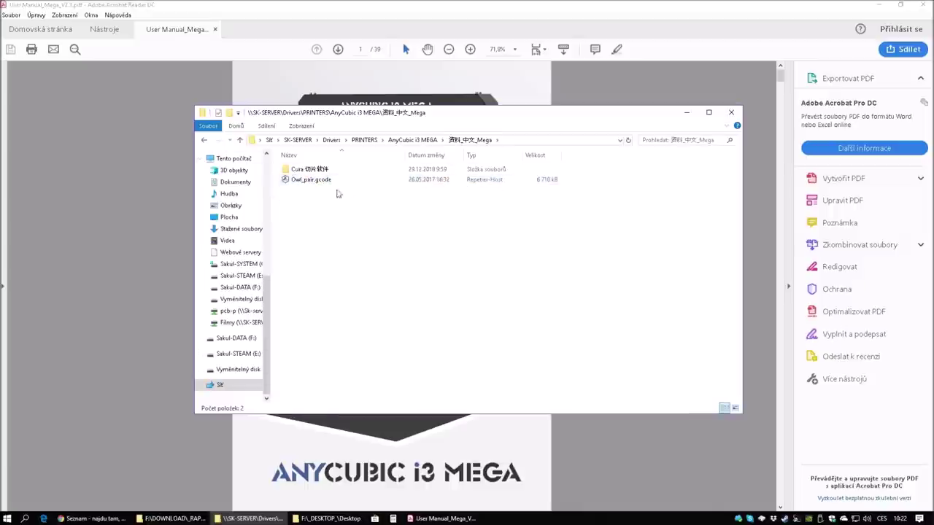
pyautogui.doubleClick(303, 169)
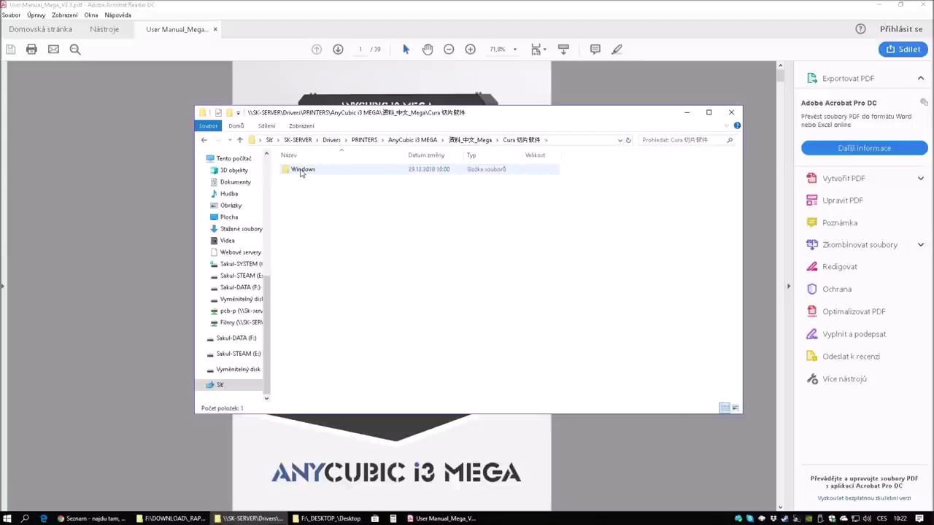
pyautogui.doubleClick(304, 172)
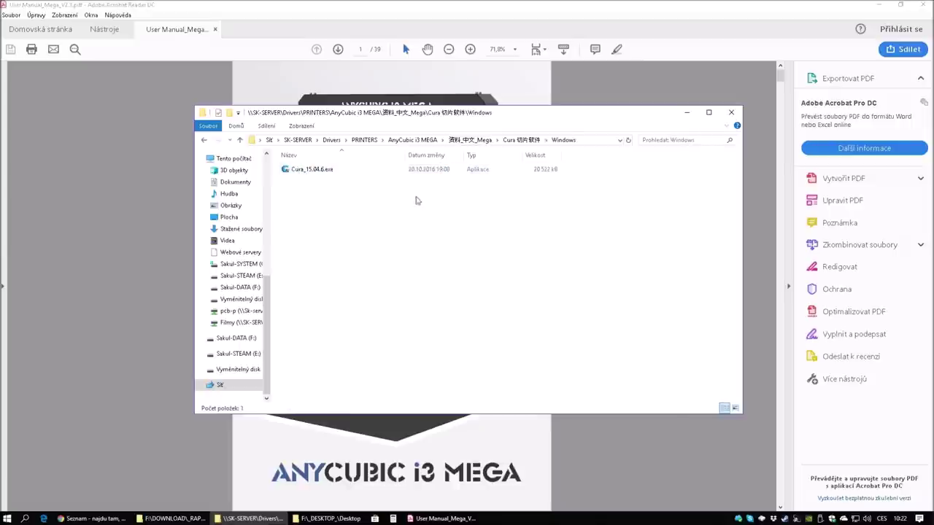
pyautogui.click(301, 173)
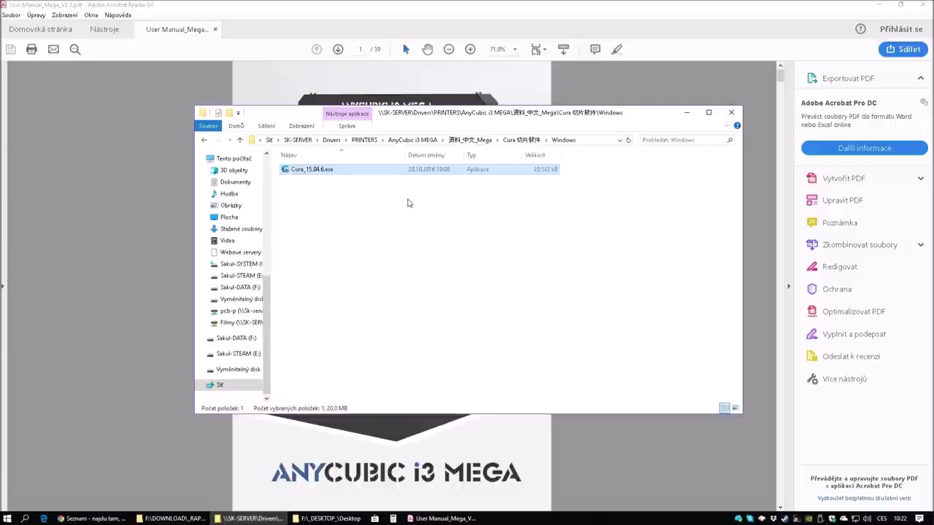
# - Try to run the supplied Cura_15.04.6.exe installer from the network folder, allowing it to make changes to the computer
pyautogui.doubleClick(315, 175)
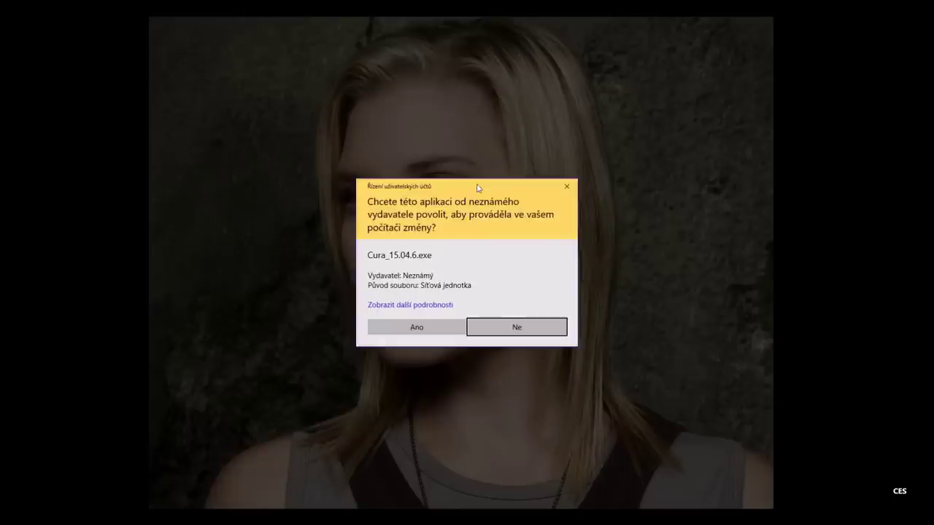
pyautogui.click(416, 326)
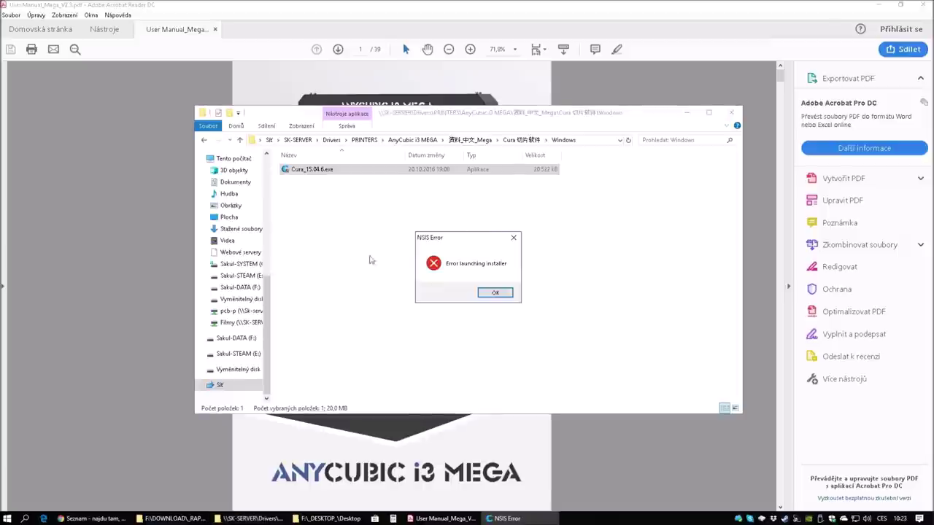
pyautogui.click(496, 293)
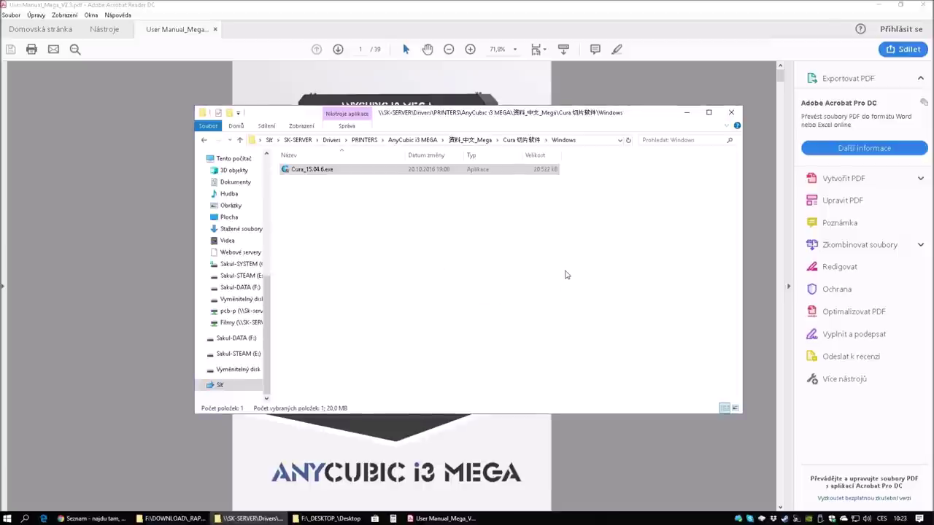
pyautogui.moveTo(514, 119); pyautogui.dragTo(469, 150)
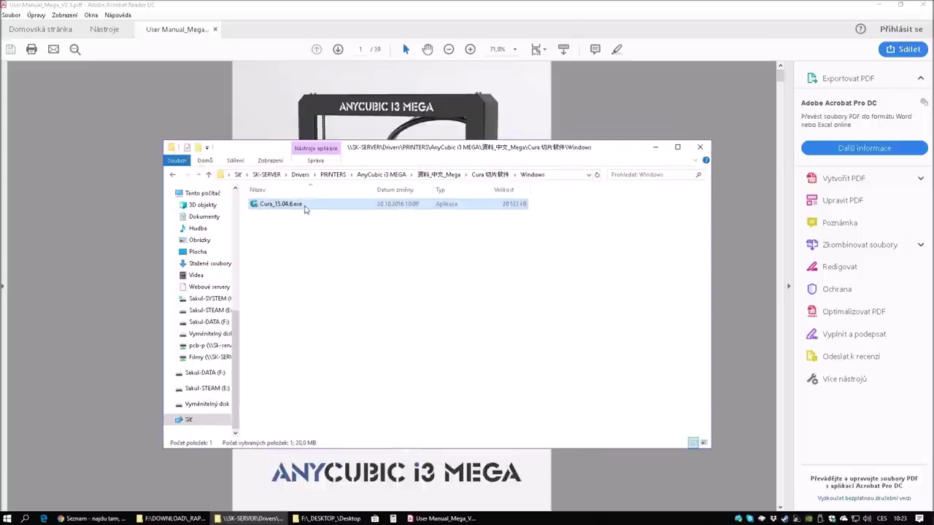
pyautogui.doubleClick(306, 209)
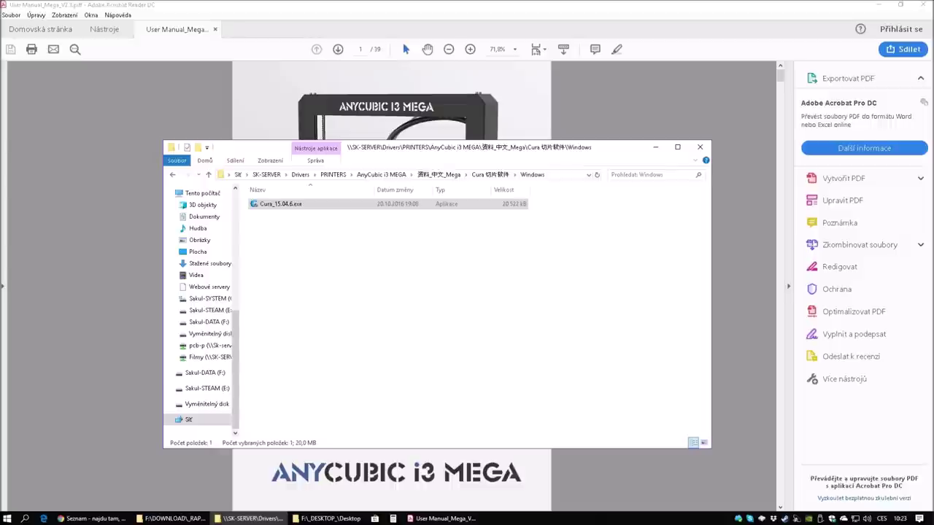
# - Switch to Chrome, search Google for "cura 3d software" in a new tab, and open the Ultimaker Cura result in another tab
pyautogui.click(92, 518)
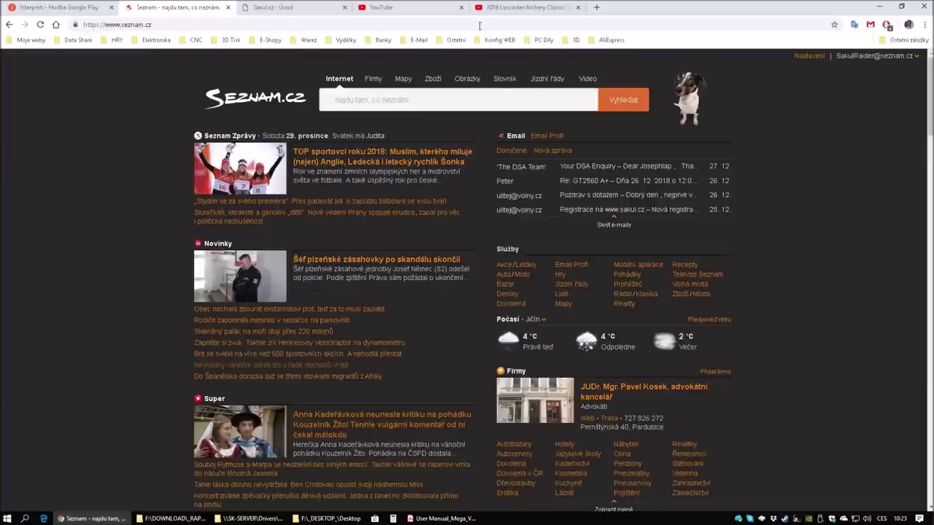
pyautogui.click(599, 7)
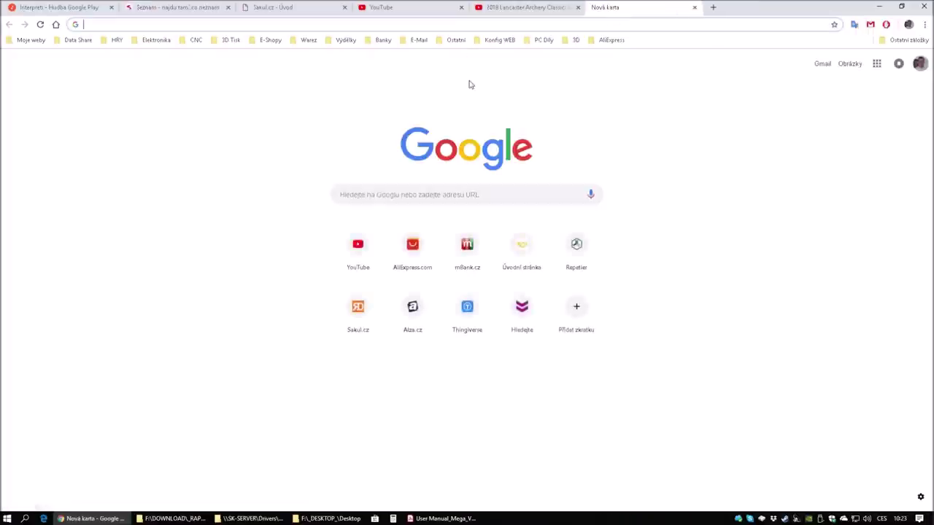
pyautogui.write('Cura')
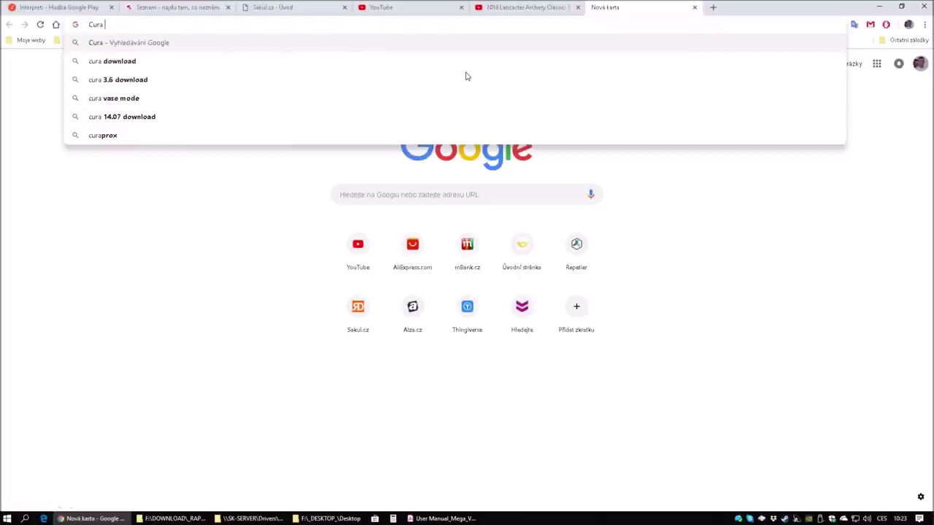
pyautogui.write(' 3d')
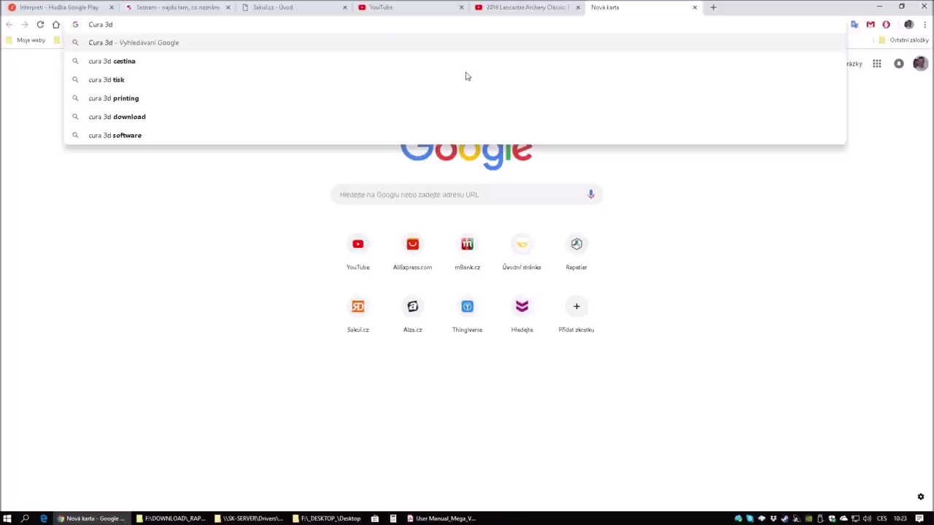
pyautogui.click(140, 136)
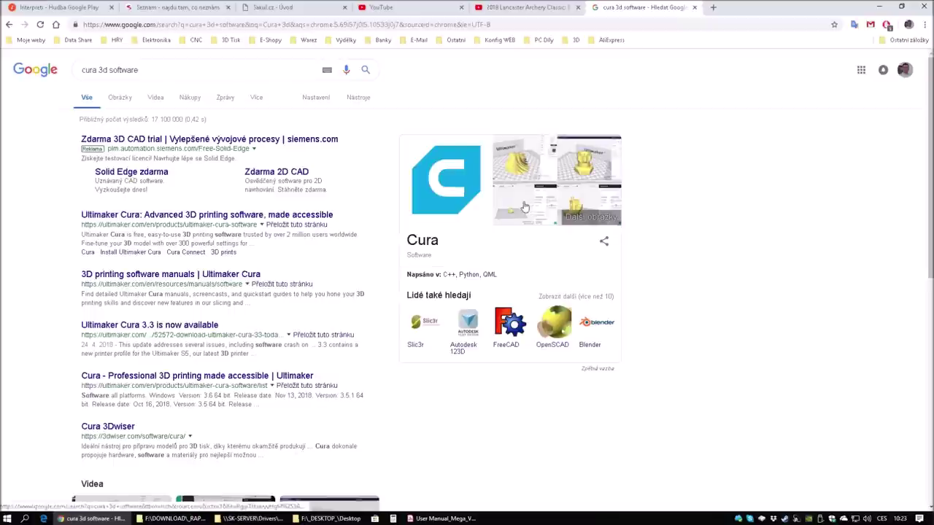
pyautogui.rightClick(187, 216)
pyautogui.click(226, 221)
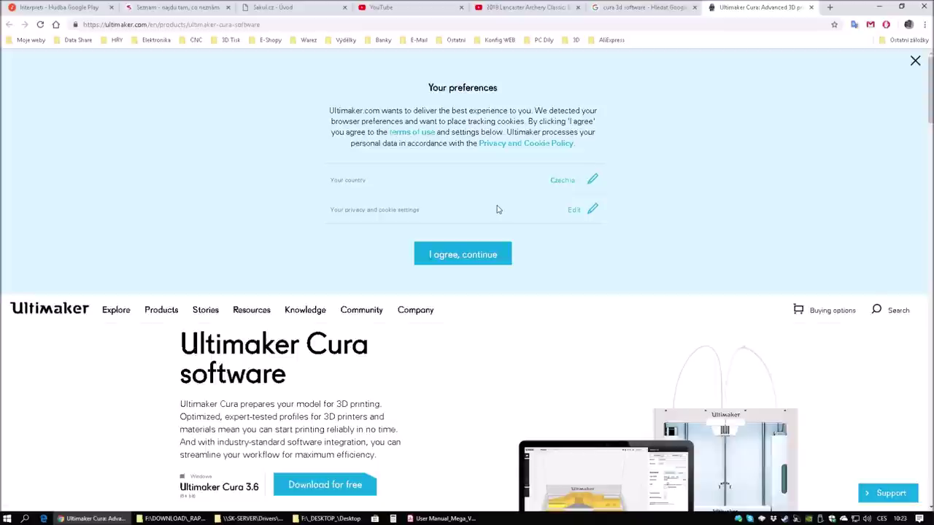
# - Download Ultimaker Cura 3.6 for Windows from the product page and save the installer in the Stažené soubory folder
pyautogui.scroll(-3, 141, 250)
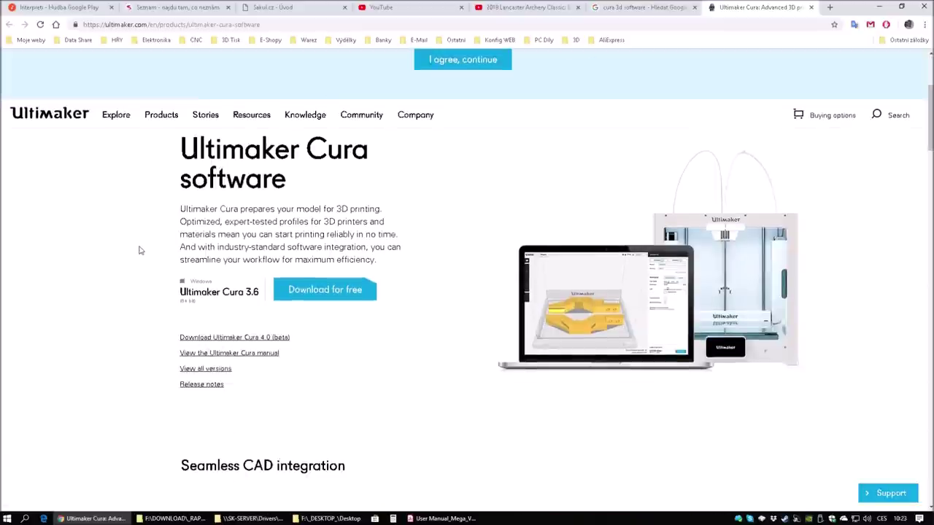
pyautogui.scroll(-2, 140, 250)
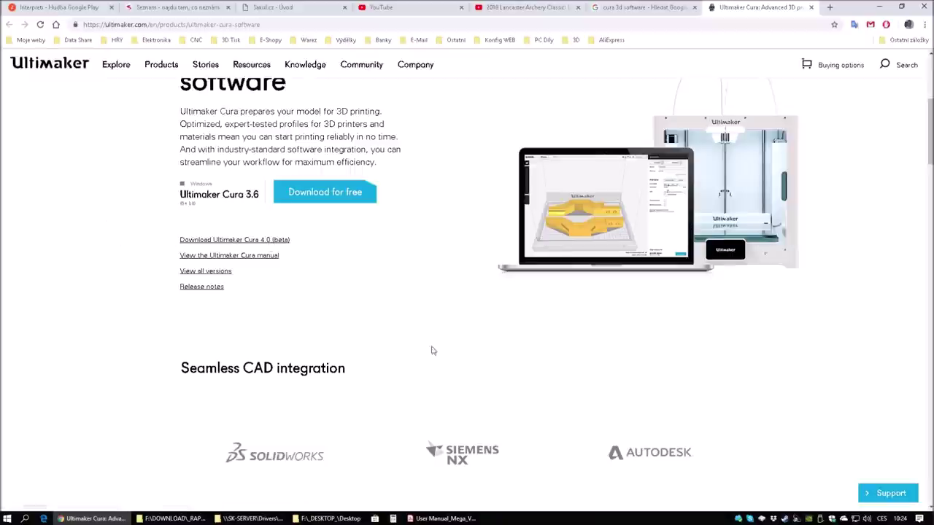
pyautogui.click(272, 519)
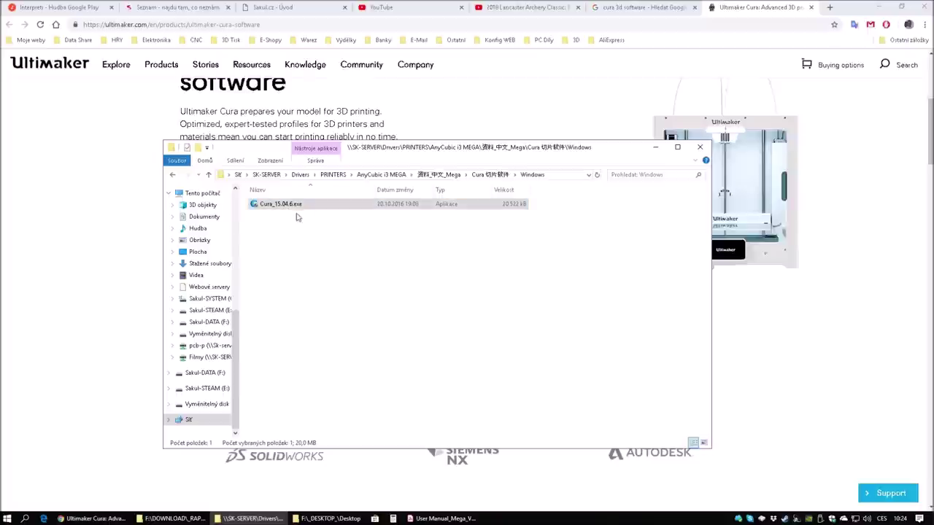
pyautogui.click(77, 182)
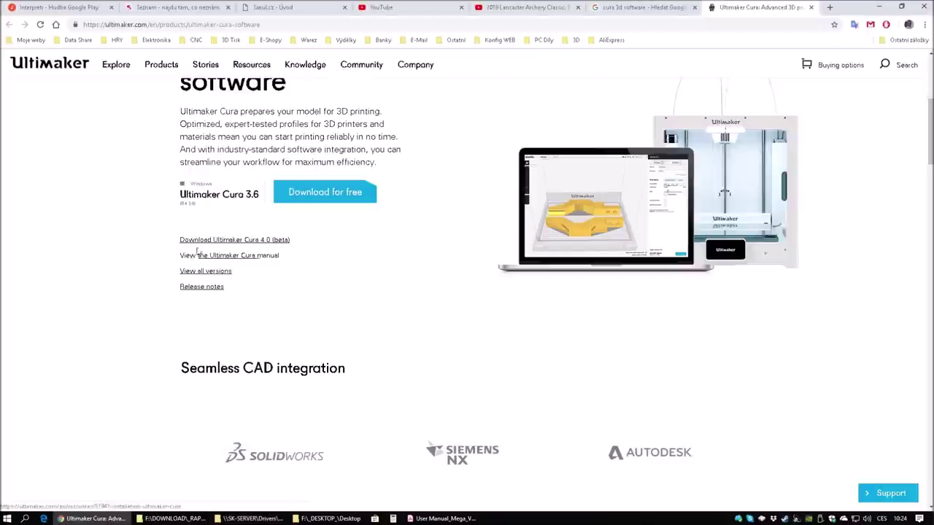
pyautogui.click(309, 193)
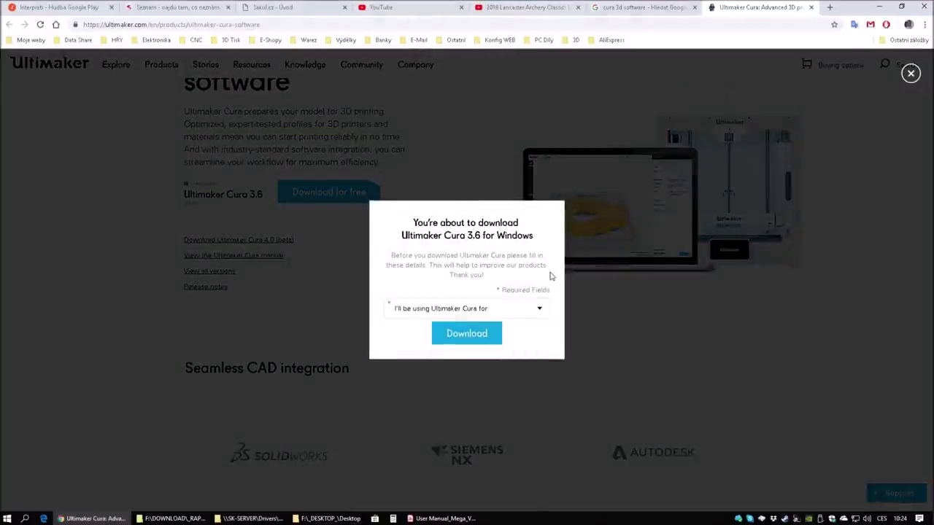
pyautogui.click(538, 308)
pyautogui.click(472, 361)
pyautogui.click(466, 333)
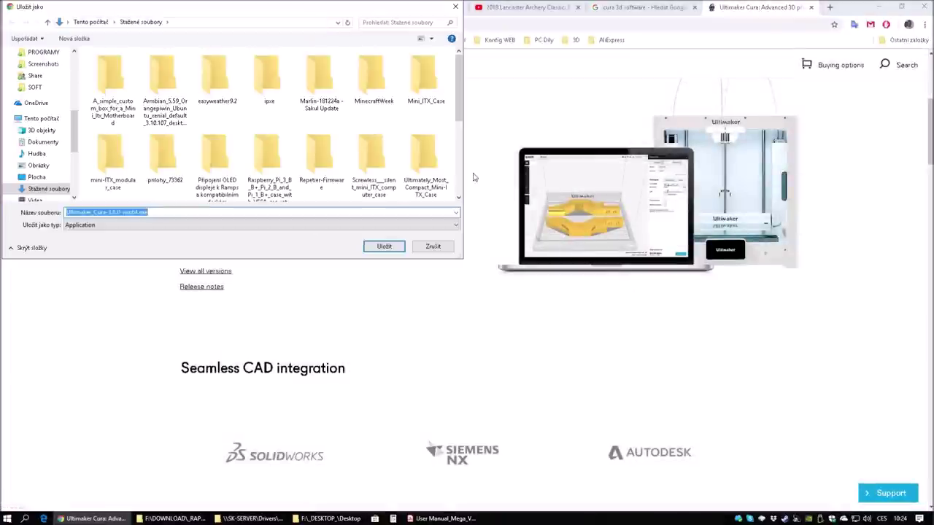
pyautogui.click(380, 248)
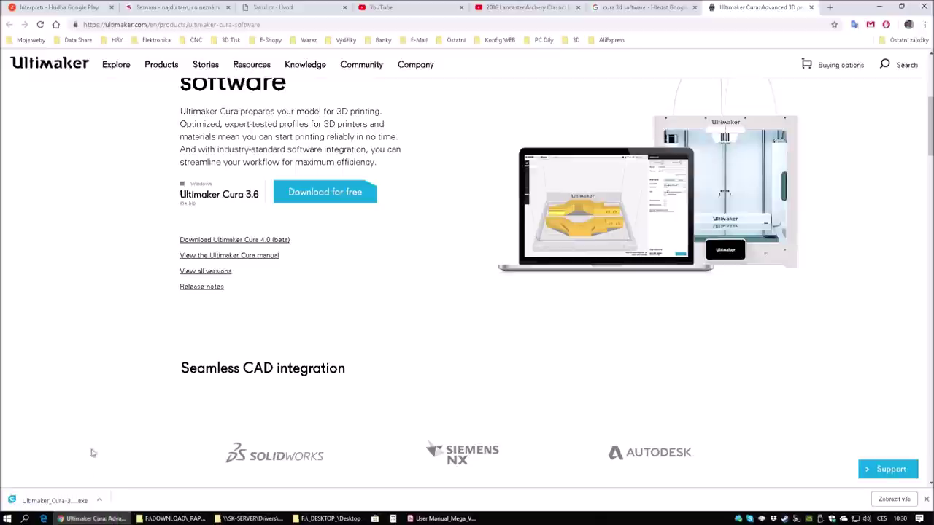
# - Run the downloaded Ultimaker Cura installer with permission to make changes, accept the licence, and keep the default installation and Start menu folders
pyautogui.click(55, 500)
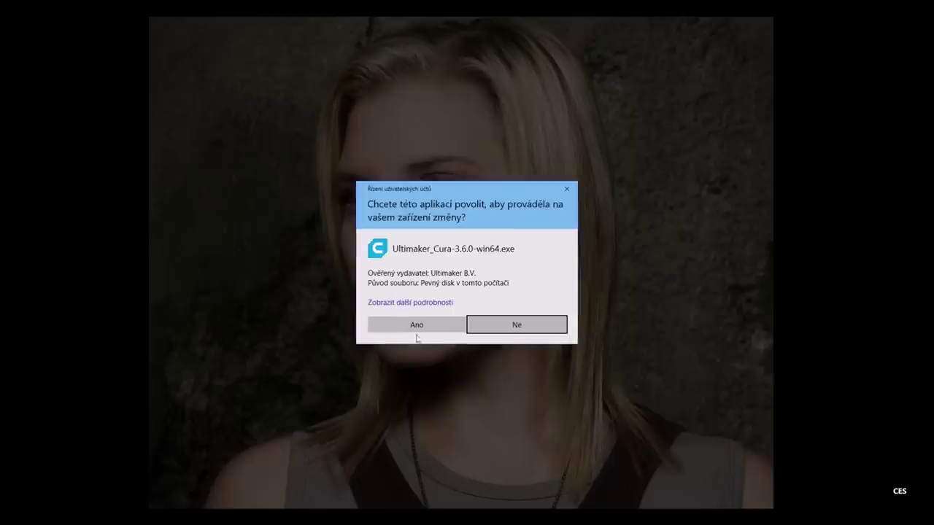
pyautogui.click(421, 326)
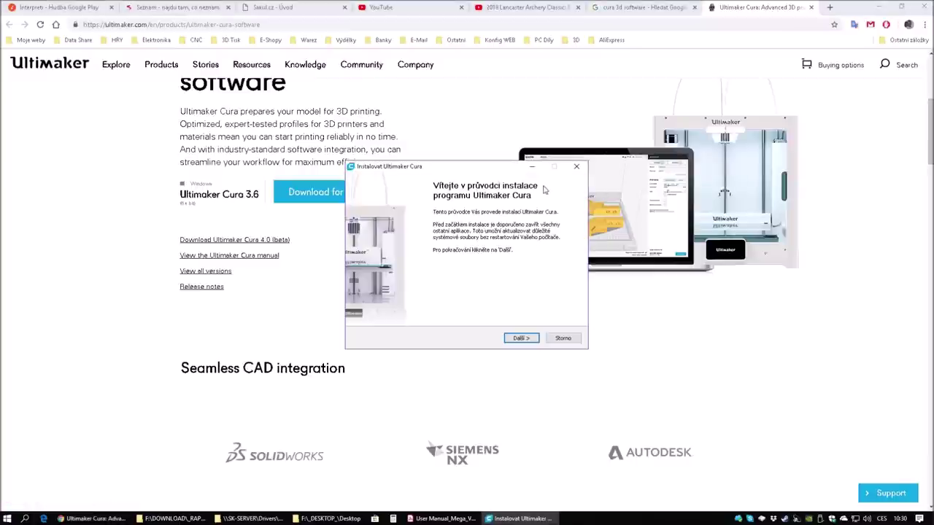
pyautogui.click(521, 337)
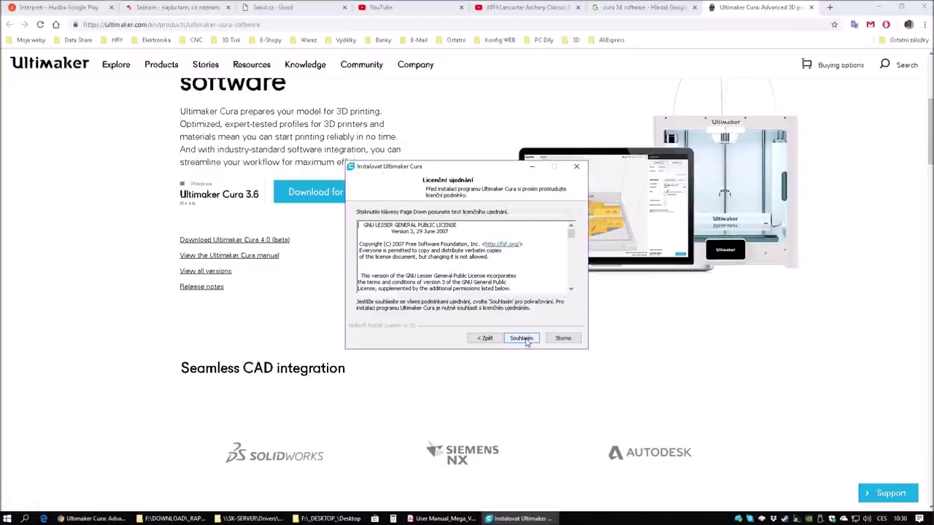
pyautogui.click(521, 339)
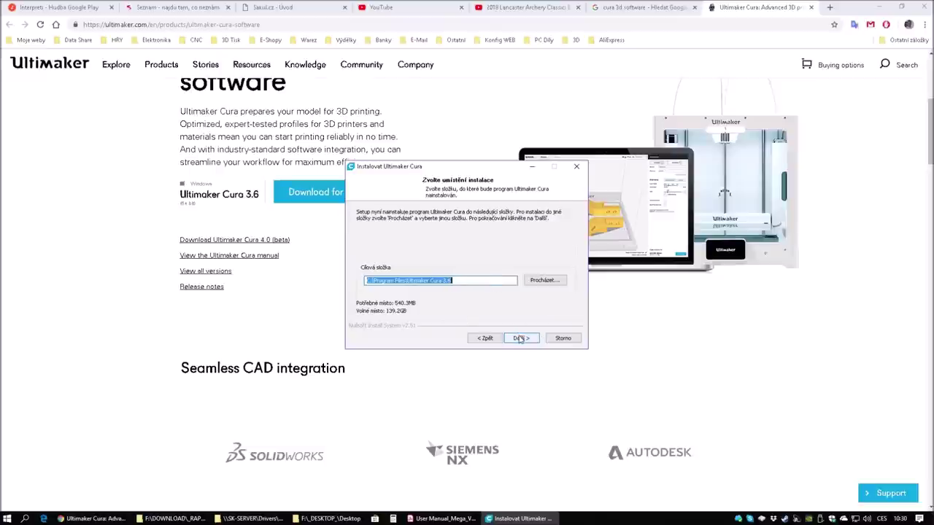
pyautogui.click(519, 339)
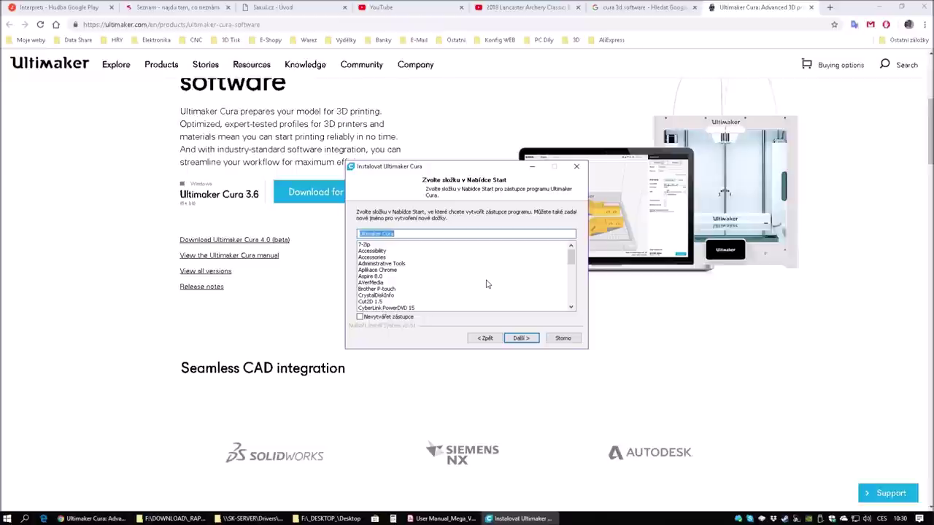
pyautogui.click(524, 338)
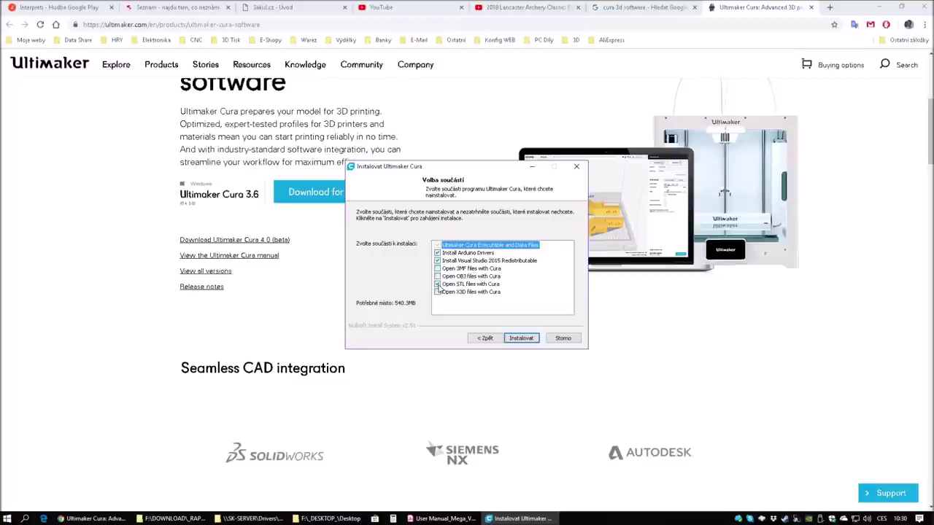
# - Exclude Install Arduino Drivers and Open STL files with Cura from the components, and install Ultimaker Cura
pyautogui.click(437, 253)
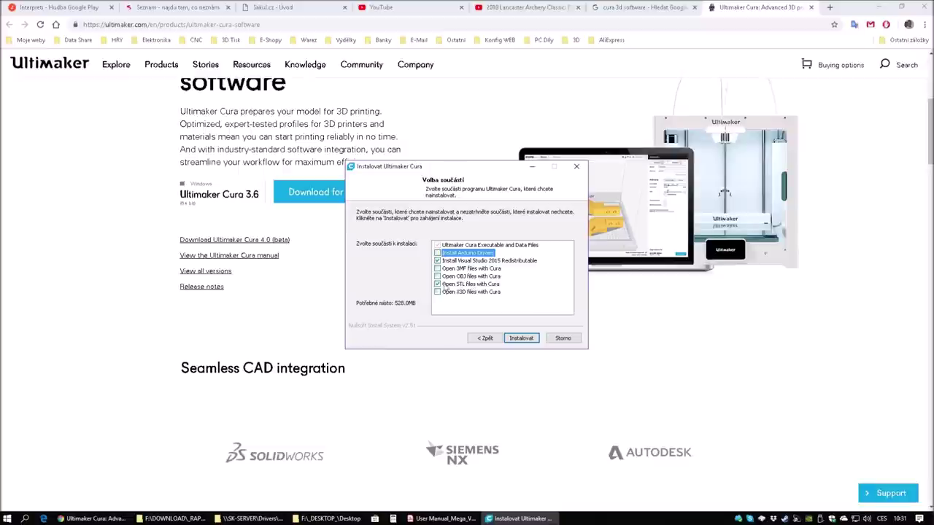
pyautogui.click(438, 284)
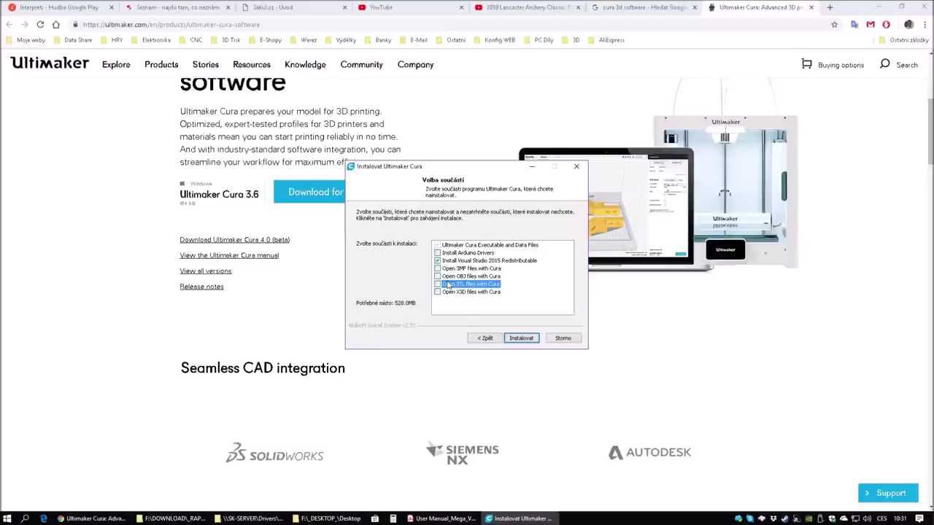
pyautogui.click(529, 339)
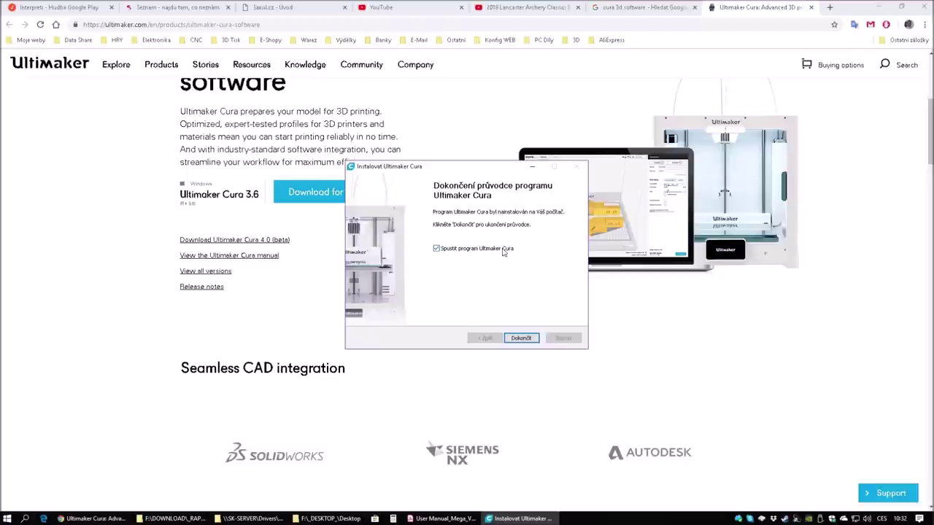
# - Finish the setup with Ultimaker Cura launching, allow cura.exe through the firewall on public networks, and minimize the browser to reveal Cura
pyautogui.click(520, 338)
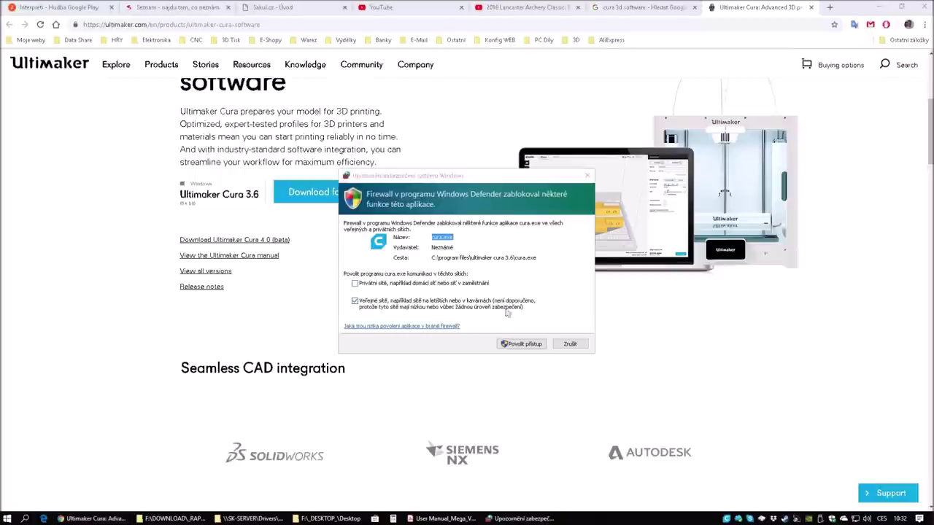
pyautogui.click(532, 344)
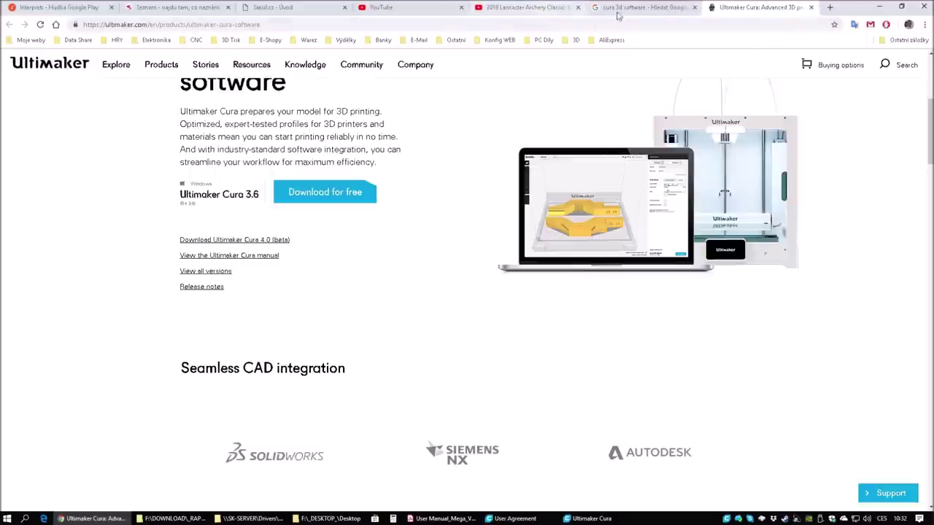
pyautogui.doubleClick(849, 10)
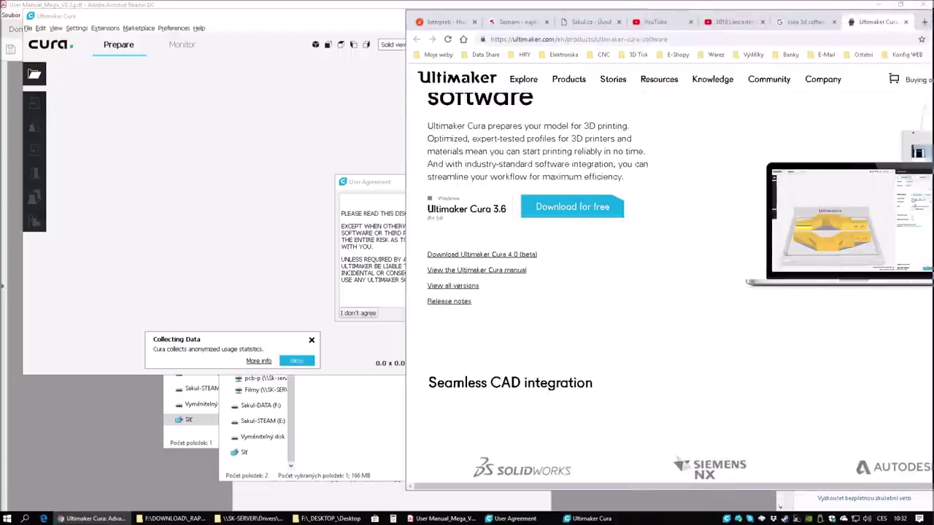
pyautogui.press('super+Down')
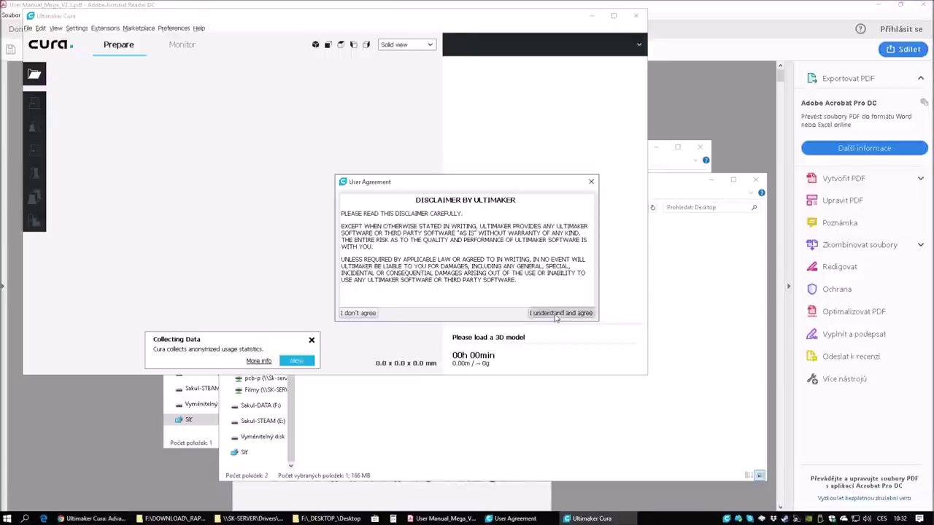
# - Accept Ultimaker's user agreement and select Anycubic i3 Mega from the Other printers as the printer to add
pyautogui.click(580, 315)
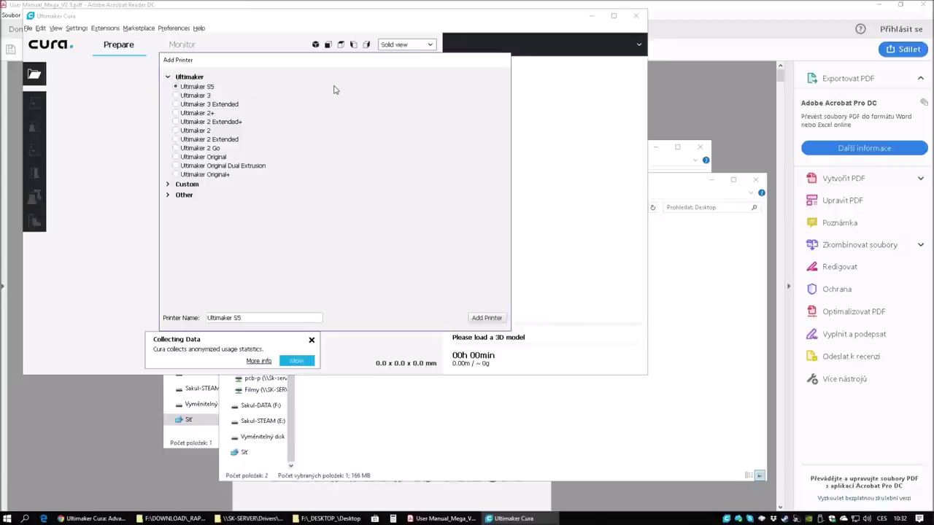
pyautogui.click(168, 186)
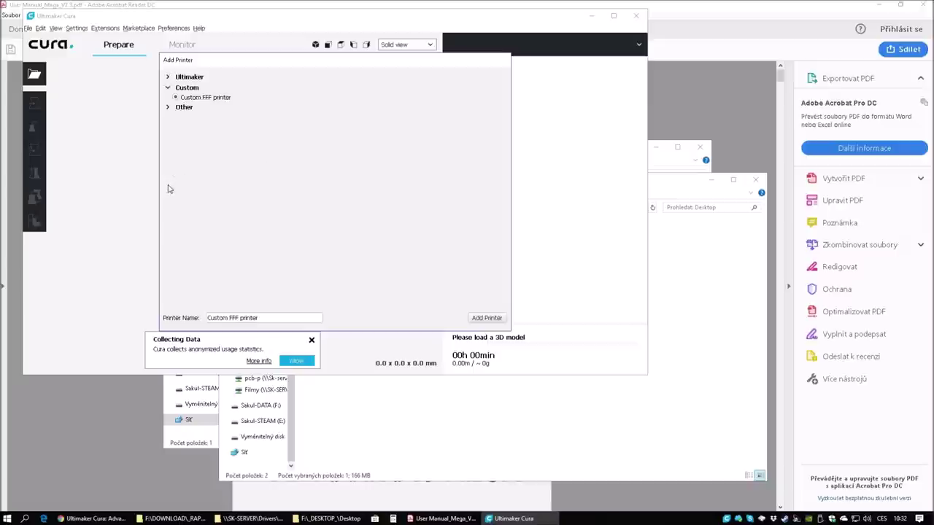
pyautogui.click(176, 108)
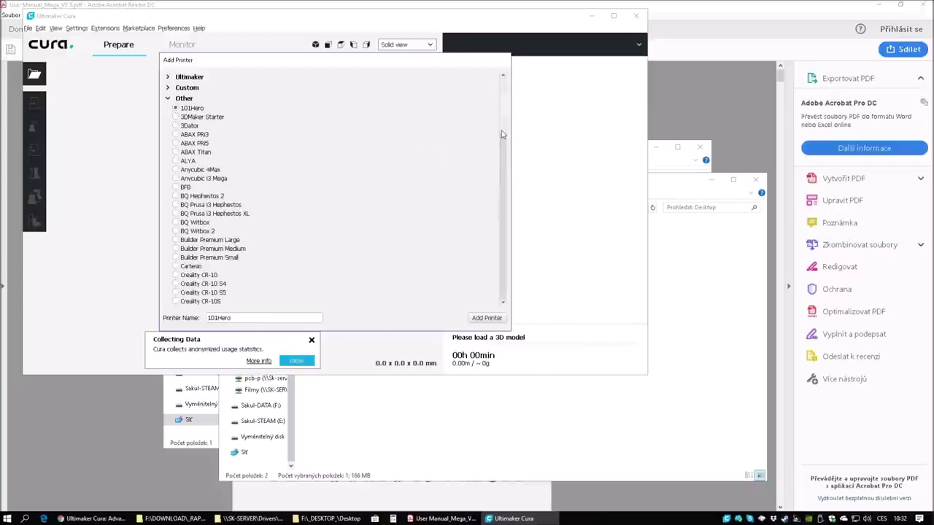
pyautogui.moveTo(501, 134); pyautogui.dragTo(503, 195)
pyautogui.scroll(10, 503, 195)
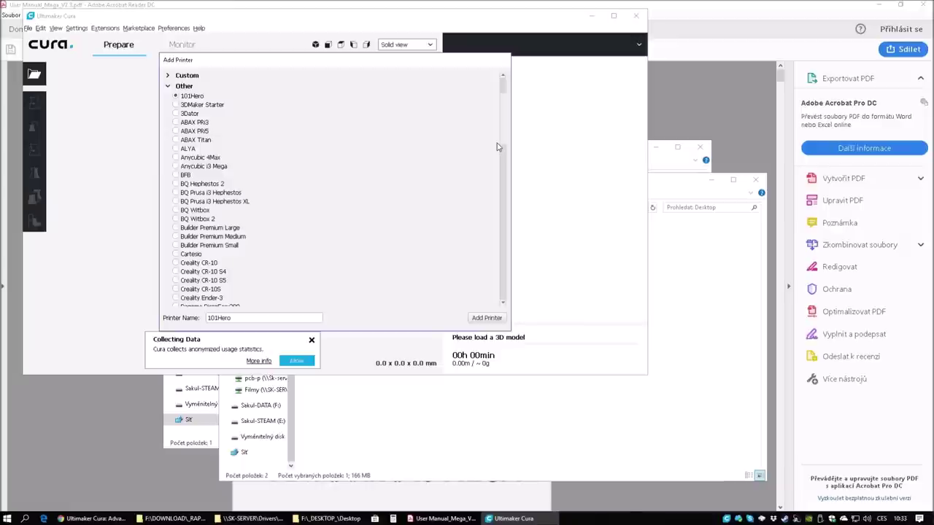
pyautogui.click(176, 166)
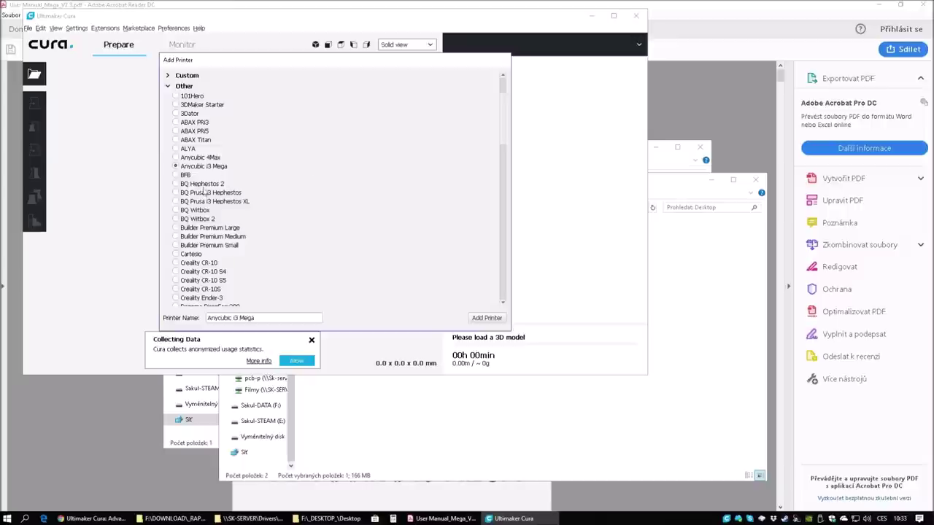
# - Look through the full list of other supported printer models and return to the Anycubic i3 Mega entry
pyautogui.scroll(-5, 502, 186)
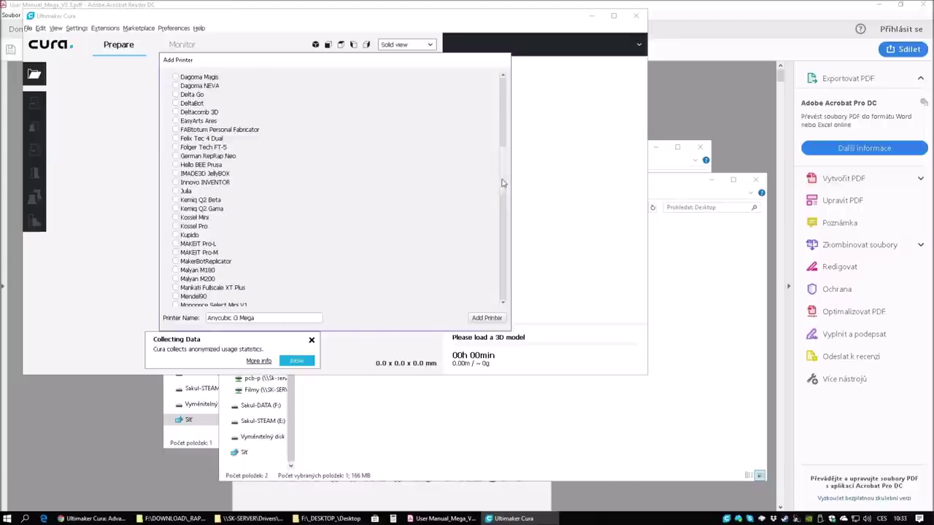
pyautogui.scroll(5, 503, 146)
pyautogui.scroll(-5, 503, 131)
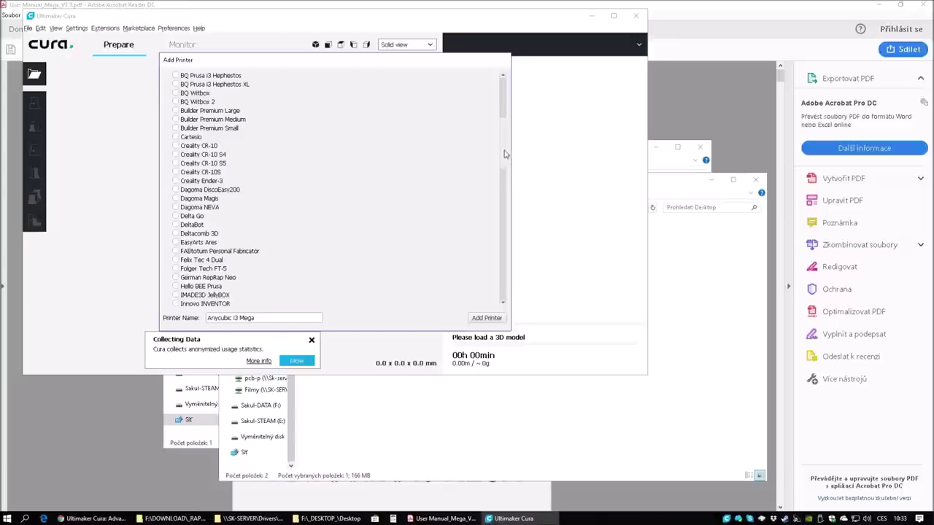
pyautogui.scroll(-5, 503, 153)
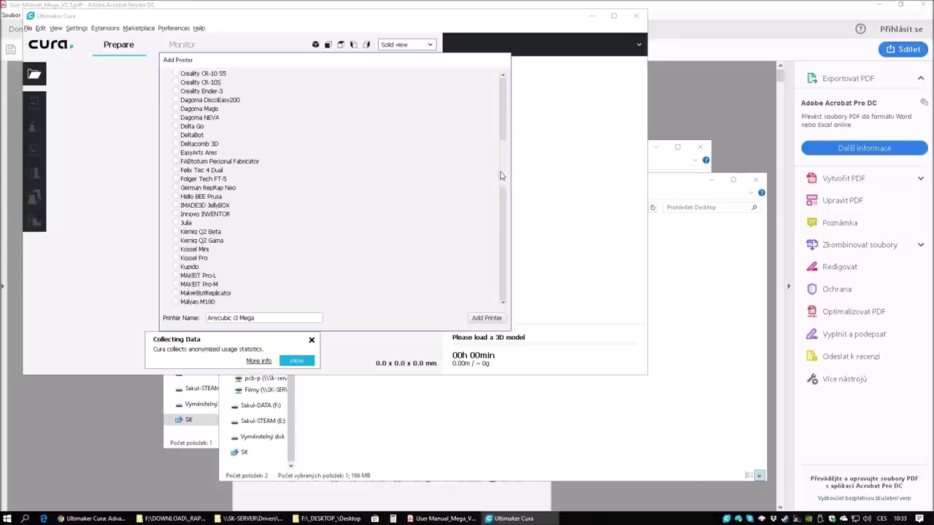
pyautogui.scroll(-5, 500, 181)
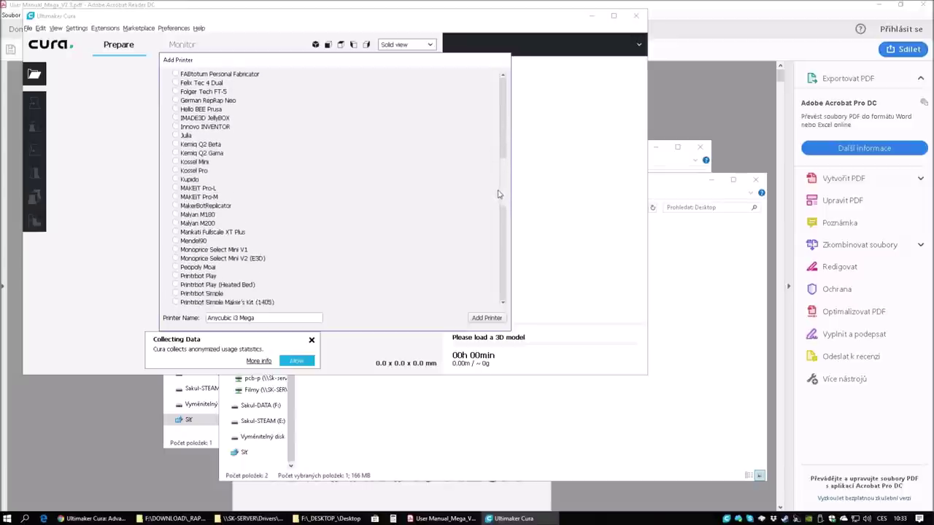
pyautogui.scroll(-4, 498, 199)
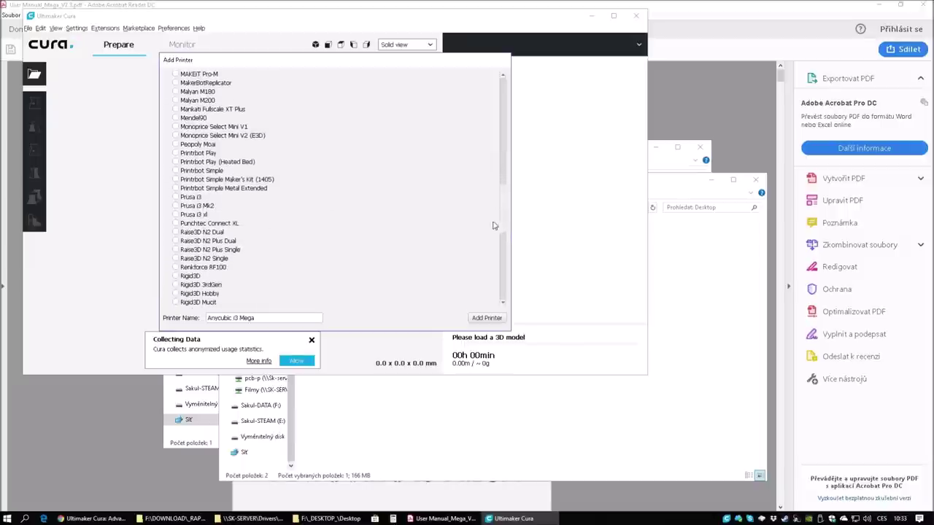
pyautogui.scroll(-4, 503, 220)
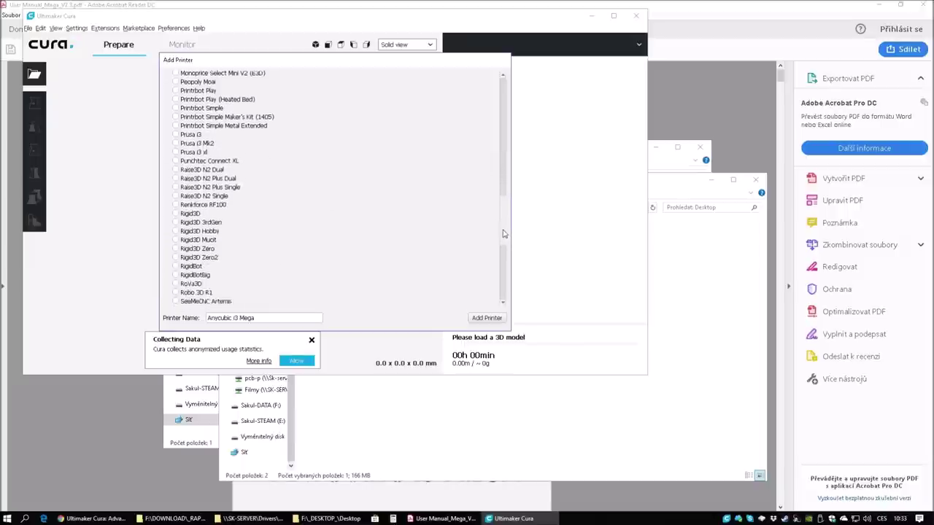
pyautogui.scroll(-4, 503, 248)
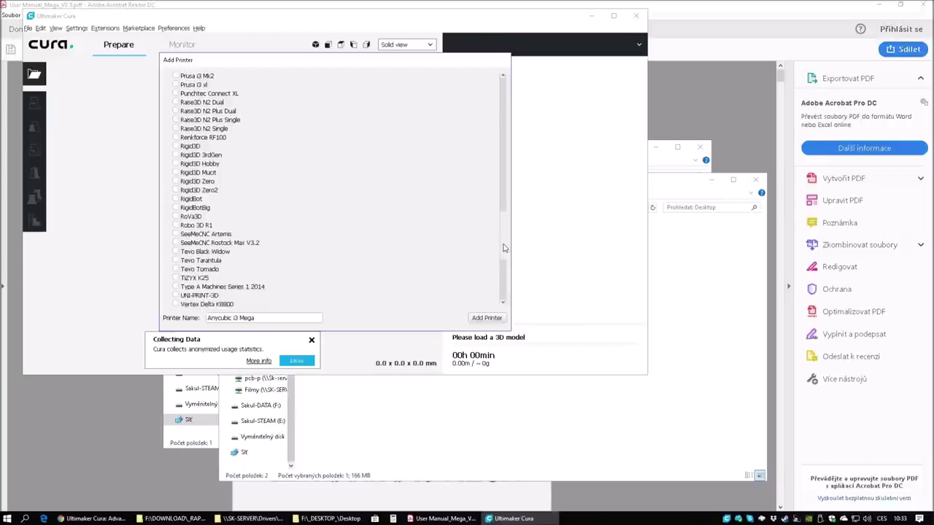
pyautogui.scroll(-4, 503, 266)
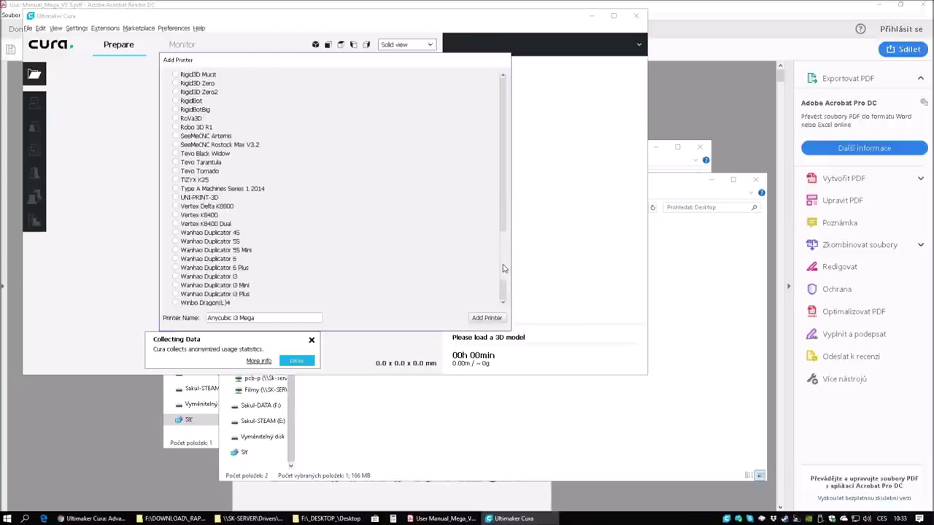
pyautogui.scroll(-1, 503, 288)
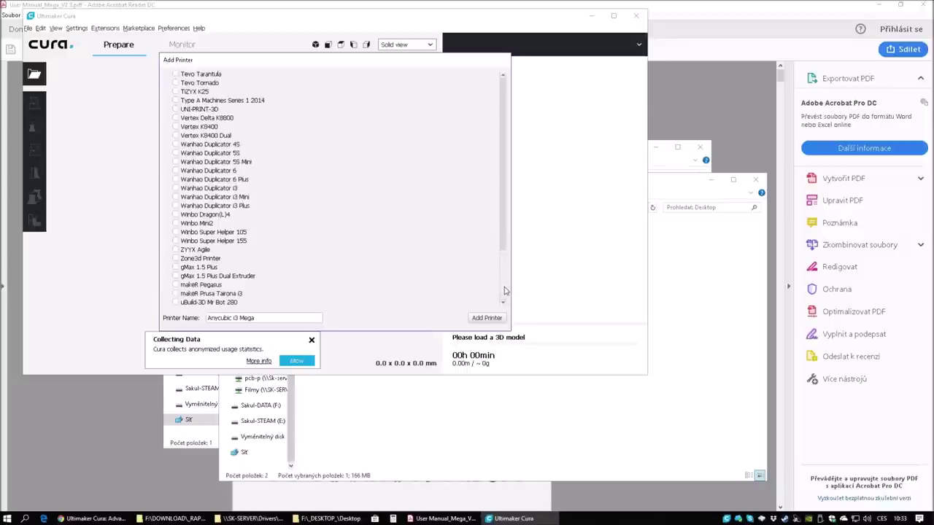
pyautogui.moveTo(503, 289); pyautogui.dragTo(496, 134)
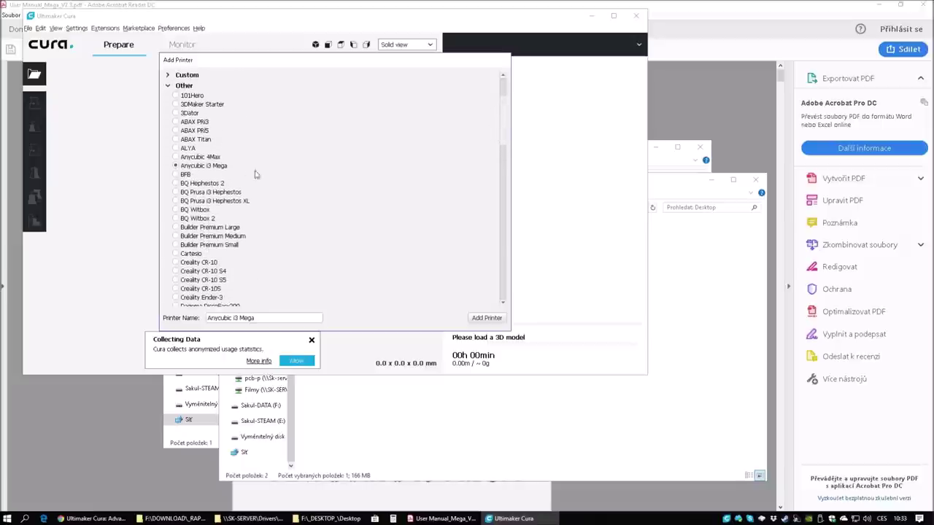
# - Add the Anycubic i3 Mega printer and dismiss the Collecting Data notice
pyautogui.click(486, 318)
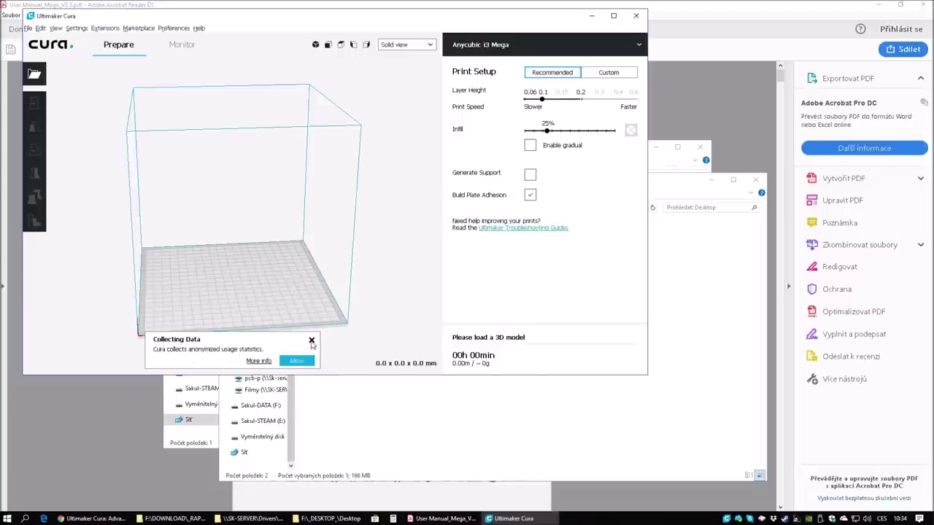
pyautogui.click(312, 341)
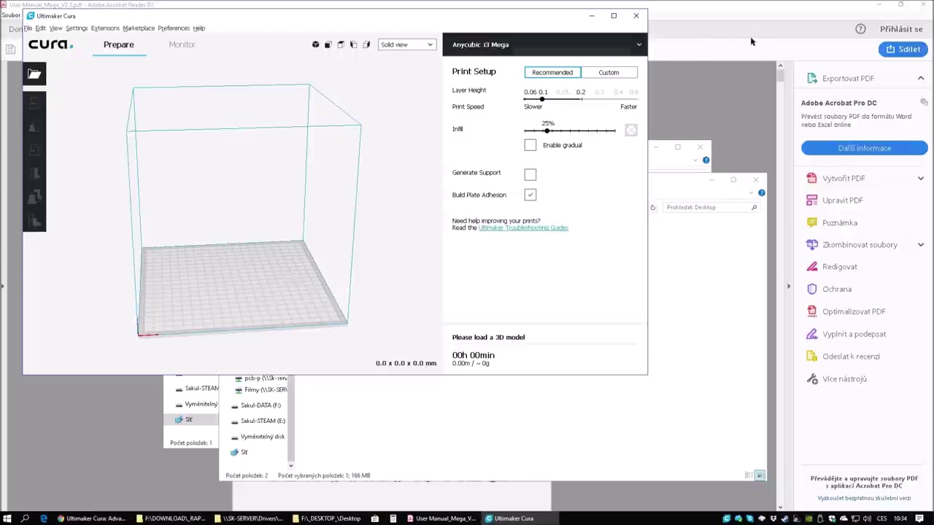
# - Minimize the PDF manual, close the folder window containing Cura_15.04.6.exe, and maximize Cura to view the empty build volume
pyautogui.click(869, 9)
pyautogui.click(879, 7)
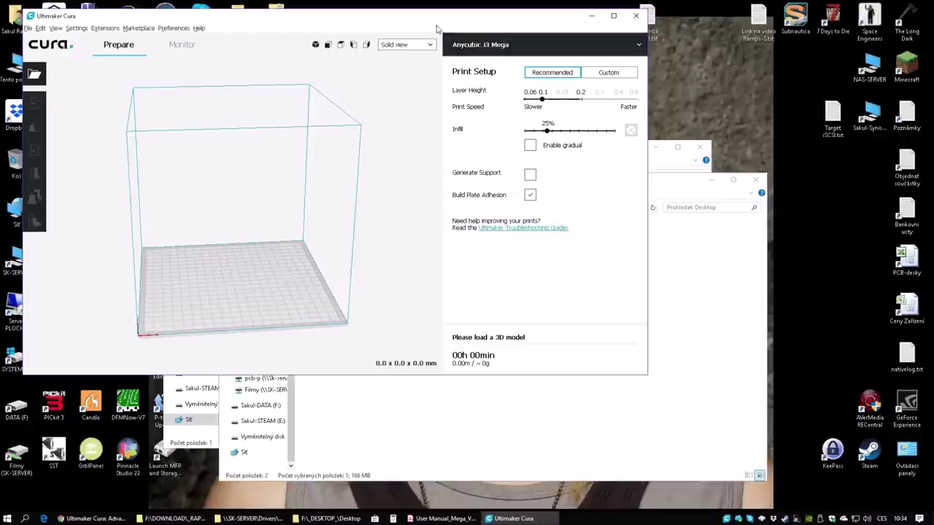
pyautogui.click(674, 183)
pyautogui.click(677, 260)
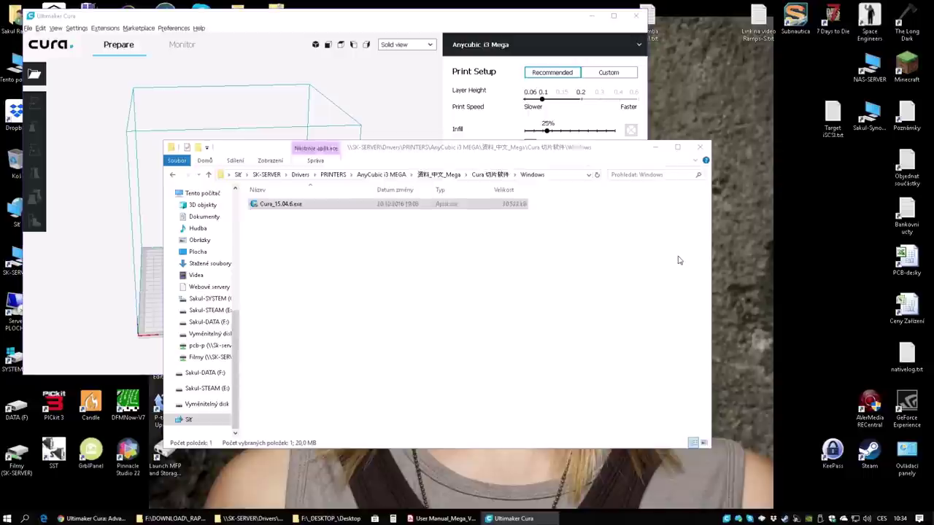
pyautogui.click(700, 146)
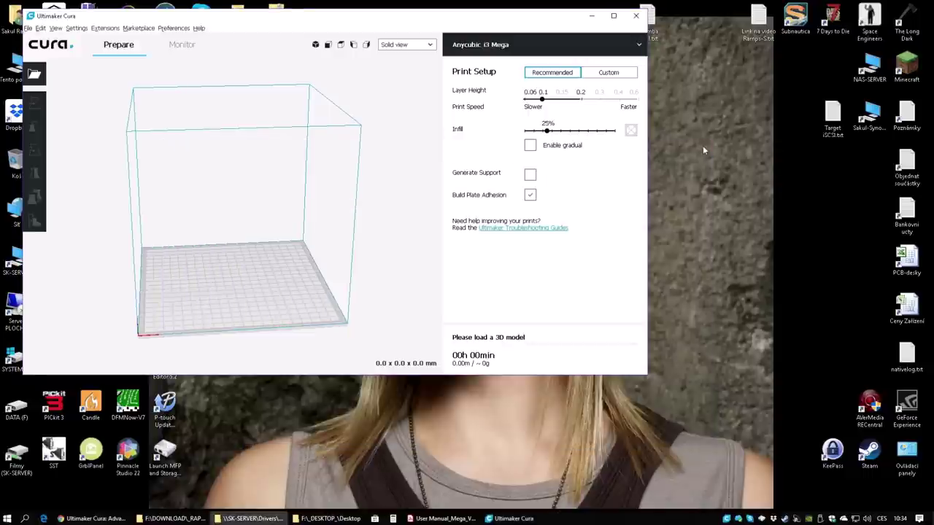
pyautogui.moveTo(357, 16); pyautogui.dragTo(482, 70)
pyautogui.click(739, 71)
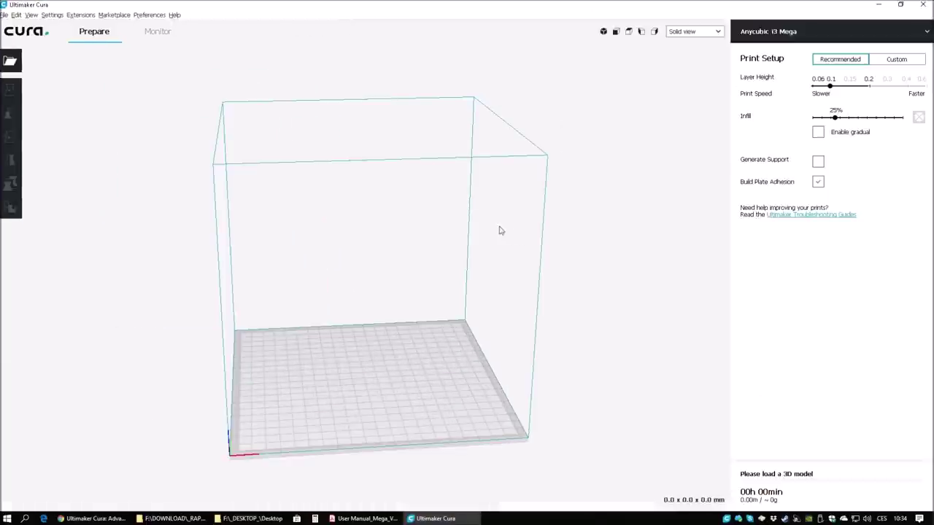
pyautogui.moveTo(408, 236); pyautogui.dragTo(340, 259, button='right')
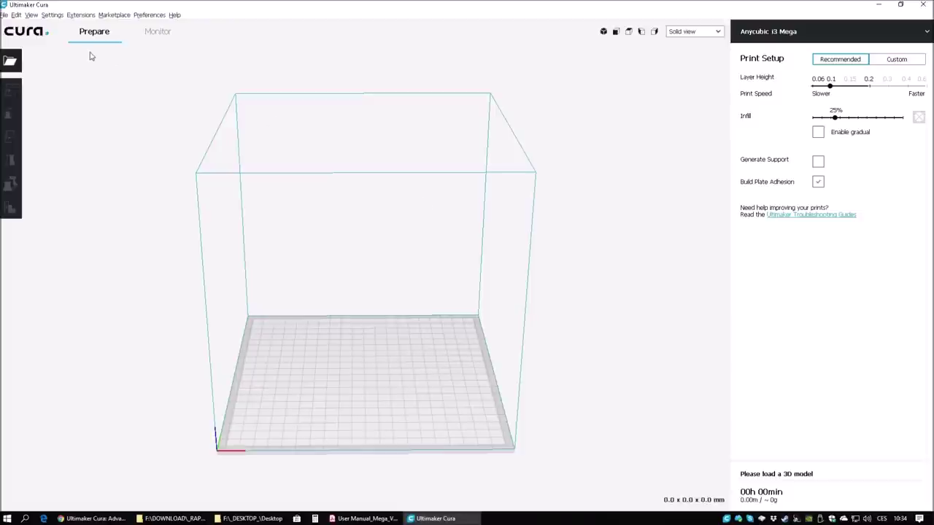
# - Check the Cura first-run and model-handling pages of the User Manual PDF in Adobe Acrobat Reader, and return to Cura
pyautogui.hotkey('alt', 'Tab')
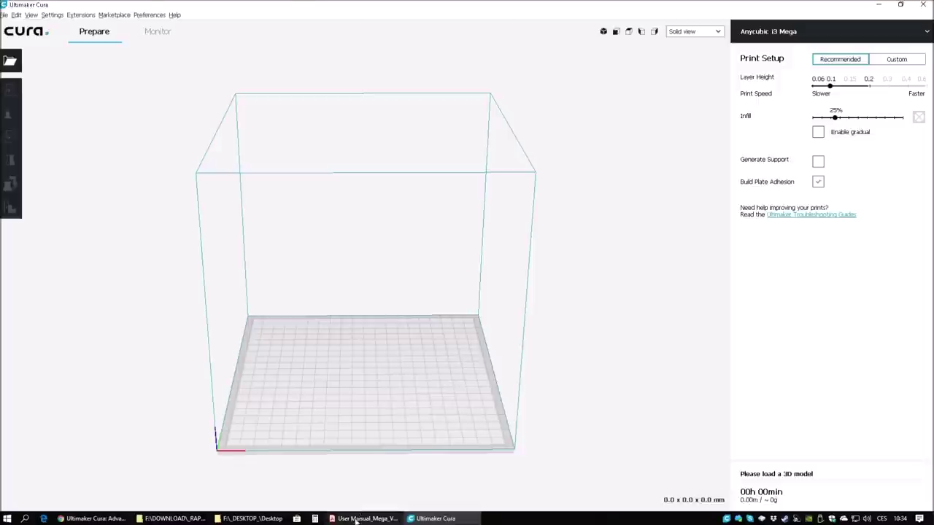
pyautogui.moveTo(780, 74); pyautogui.dragTo(770, 334)
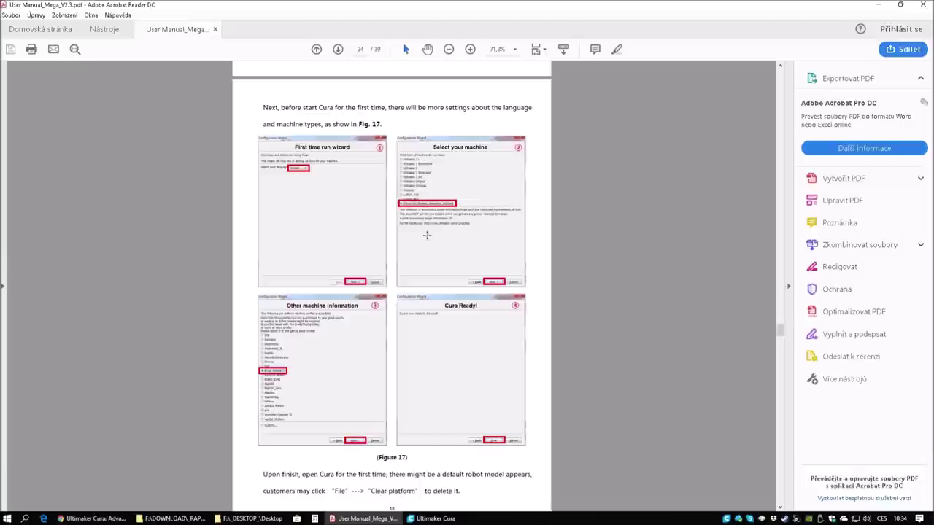
pyautogui.moveTo(781, 334); pyautogui.dragTo(782, 350)
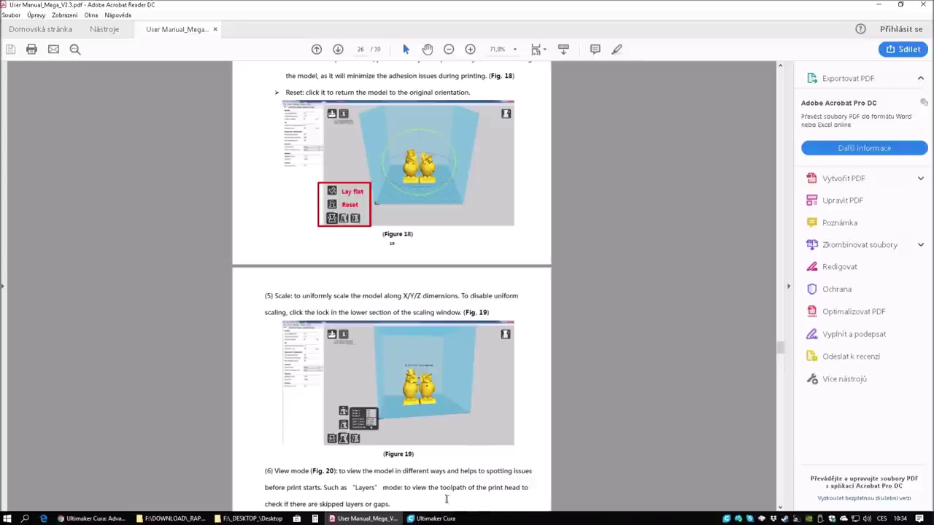
pyautogui.click(436, 519)
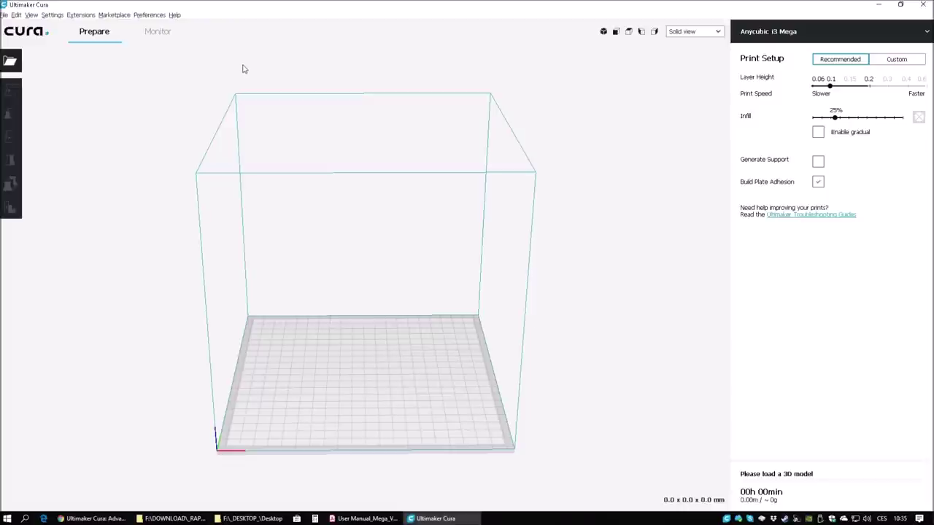
# - Restore Cura to a smaller window, minimize the PDF manual, and move Cura aside to uncover the desktop shortcuts
pyautogui.click(900, 4)
pyautogui.click(879, 4)
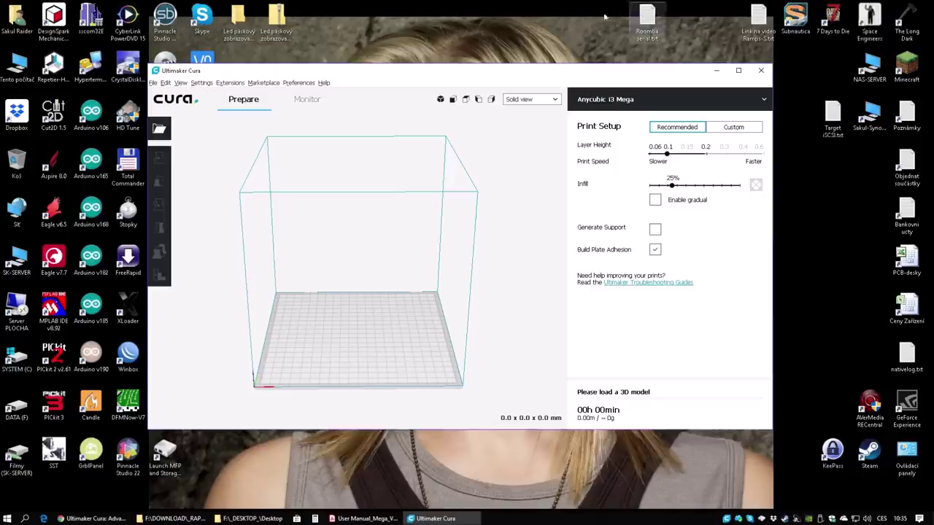
pyautogui.moveTo(467, 71); pyautogui.dragTo(570, 49)
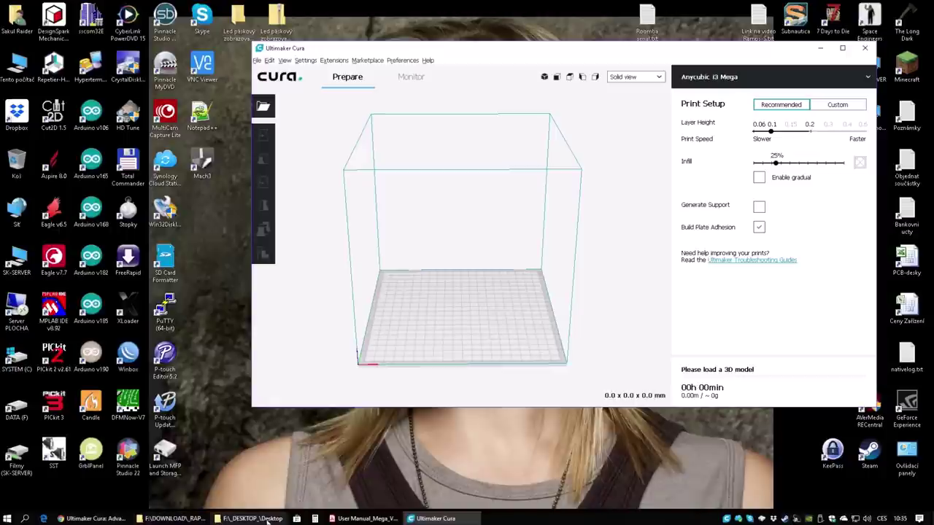
# - Open the AnyCubic i3 MEGA folder under Drivers\PRINTERS on SK-SERVER and load owl_pair.stl onto Cura's build plate
pyautogui.moveTo(269, 520)
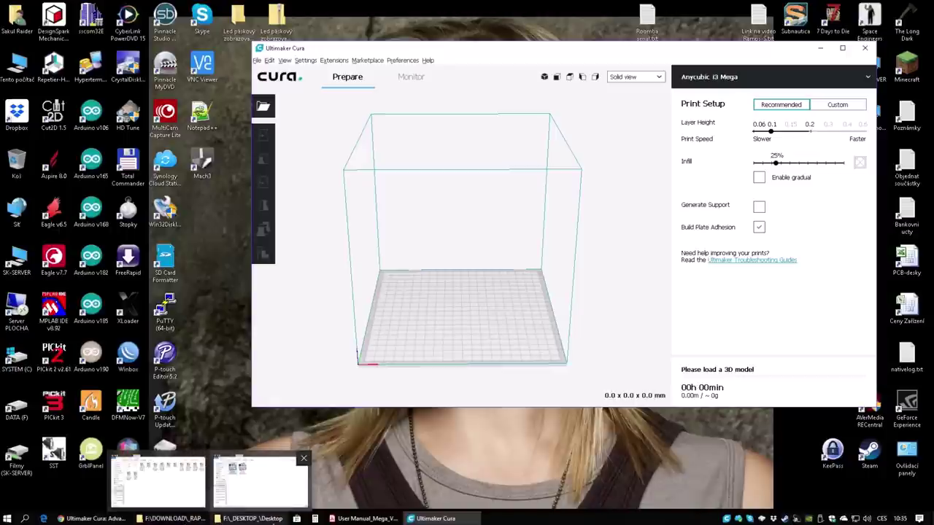
pyautogui.click(65, 267)
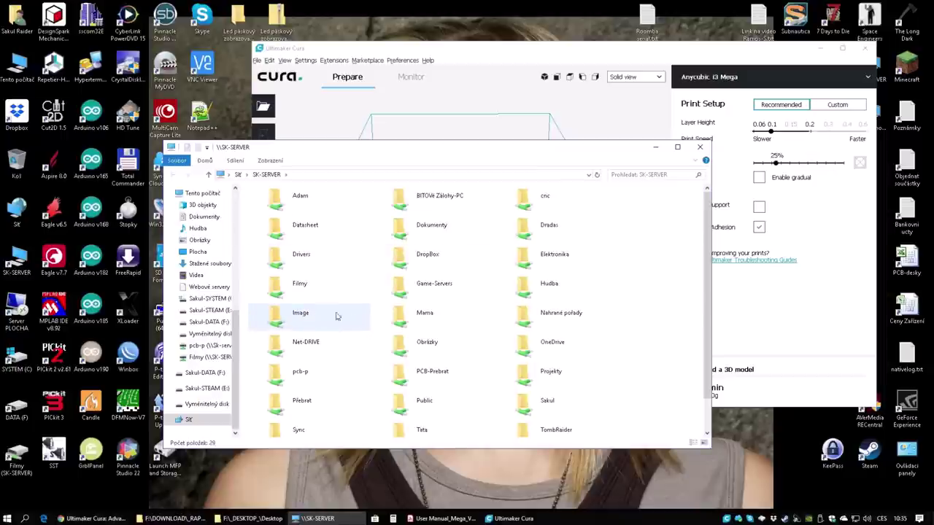
pyautogui.doubleClick(318, 259)
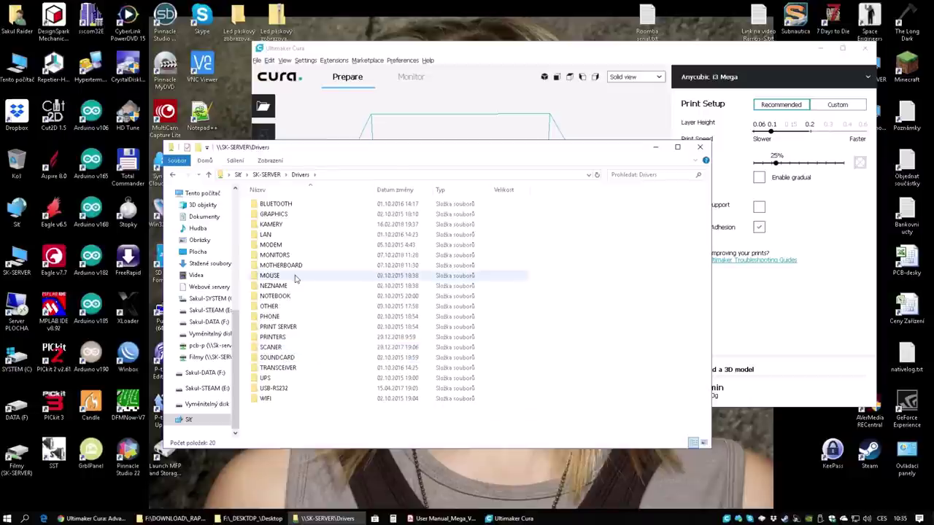
pyautogui.doubleClick(276, 336)
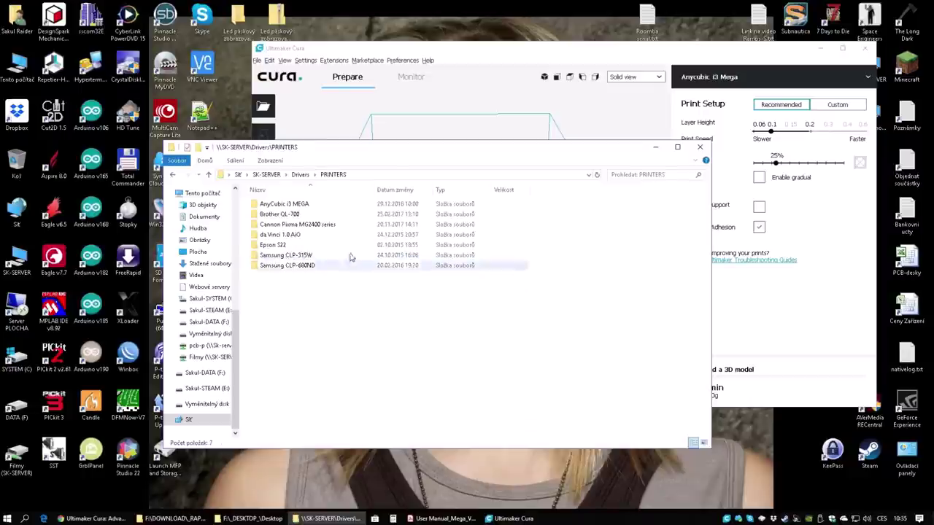
pyautogui.doubleClick(284, 205)
pyautogui.moveTo(276, 235); pyautogui.dragTo(452, 102)
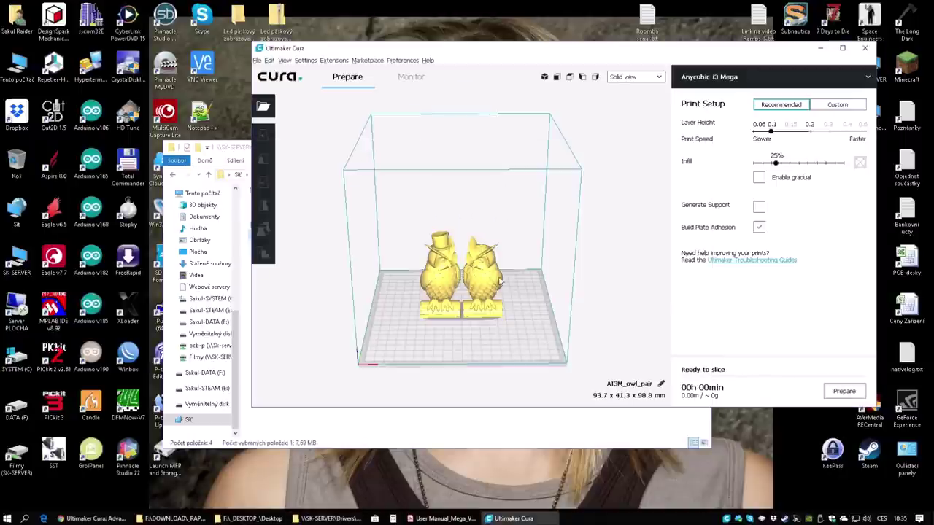
# - Minimize the folder window, maximize Cura, and move the owl pair to about X -5.6 mm, Y 3.8 mm on the build plate
pyautogui.click(238, 148)
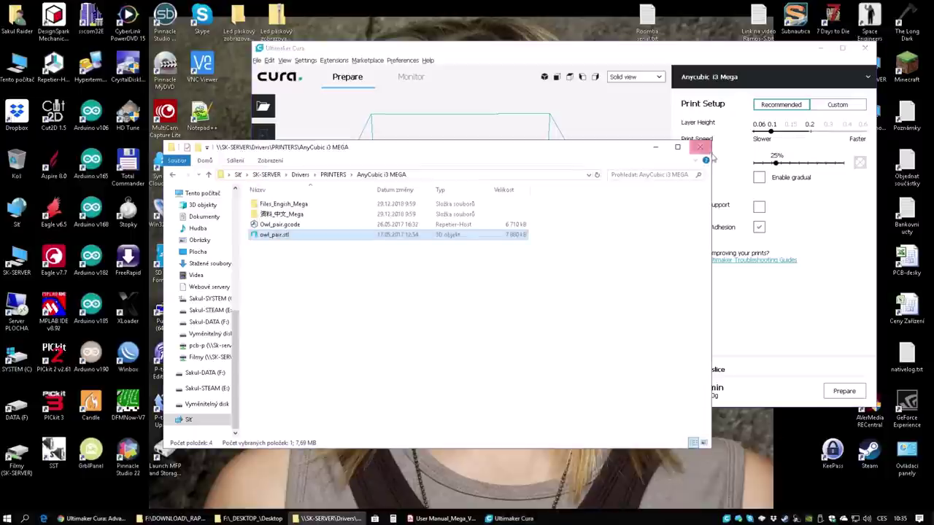
pyautogui.click(657, 146)
pyautogui.click(842, 47)
pyautogui.moveTo(378, 373)
pyautogui.mouseDown()
pyautogui.moveTo(350, 364)
pyautogui.moveTo(386, 368)
pyautogui.moveTo(383, 393)
pyautogui.moveTo(371, 384)
pyautogui.mouseUp()
pyautogui.moveTo(452, 250); pyautogui.dragTo(442, 286, button='right')
pyautogui.moveTo(343, 332); pyautogui.dragTo(471, 225, button='right')
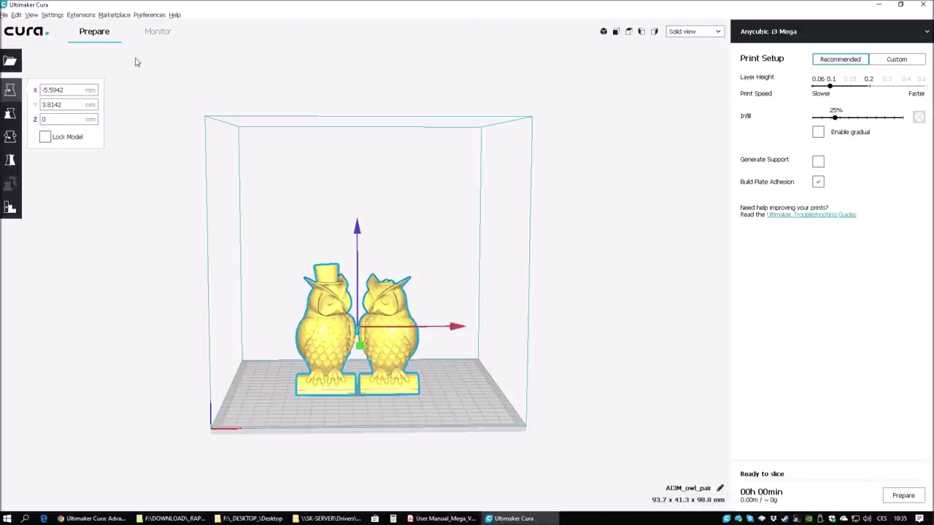
# - Look over the available program commands, the model adjustment tools and the Monitor view, and return to the Prepare view
pyautogui.click(16, 14)
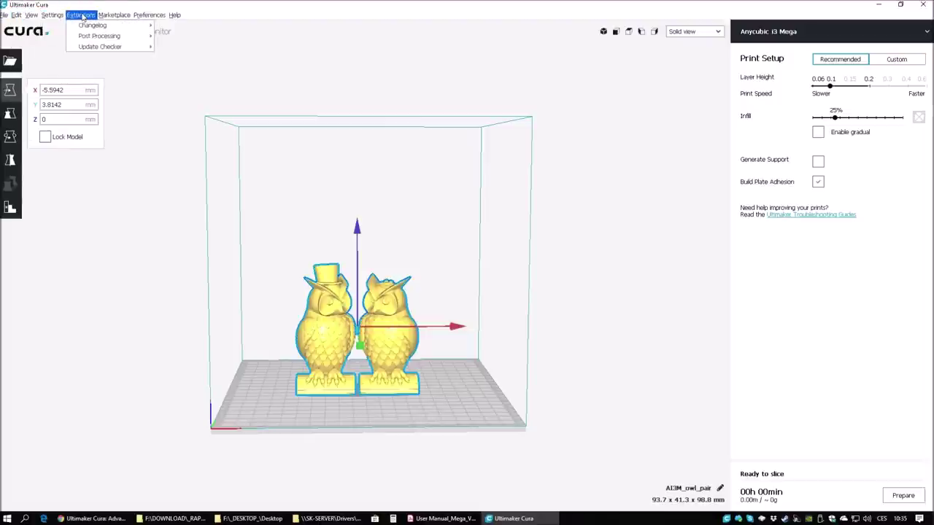
pyautogui.moveTo(175, 15)
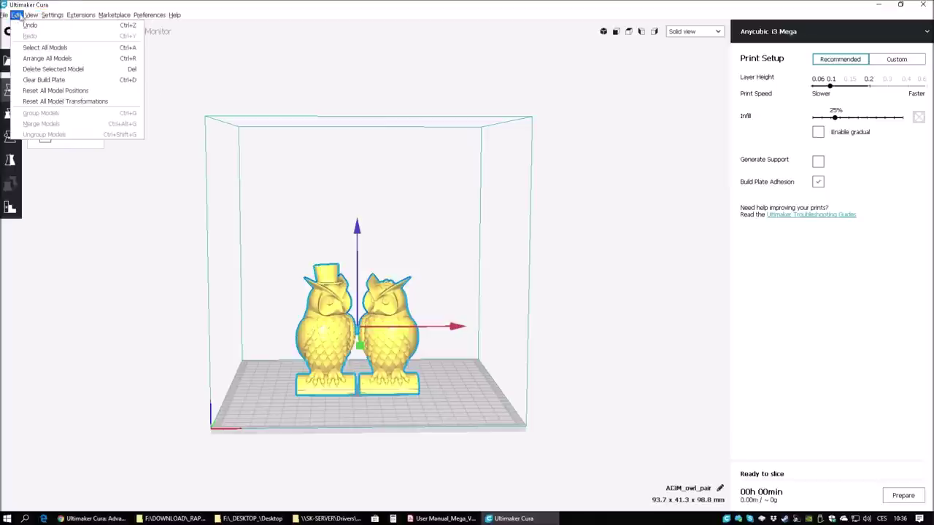
pyautogui.moveTo(57, 18)
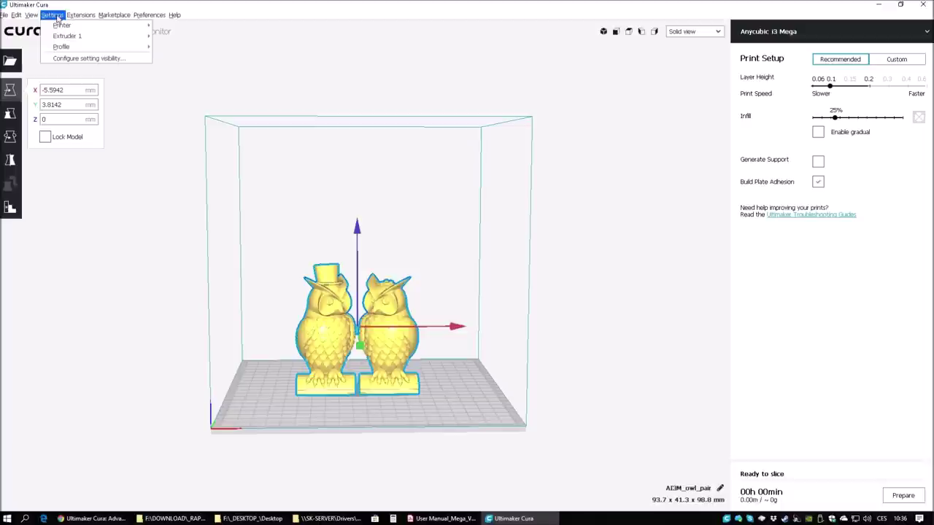
pyautogui.click(10, 113)
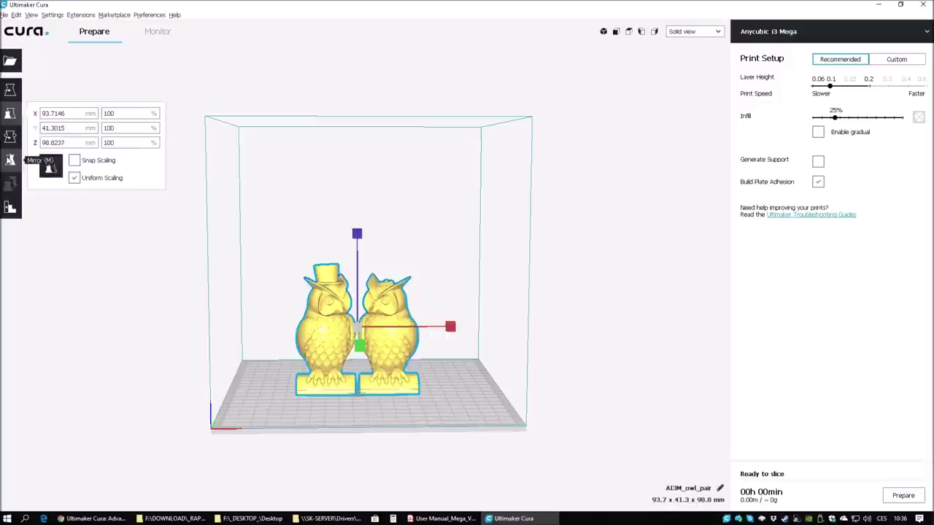
pyautogui.click(9, 137)
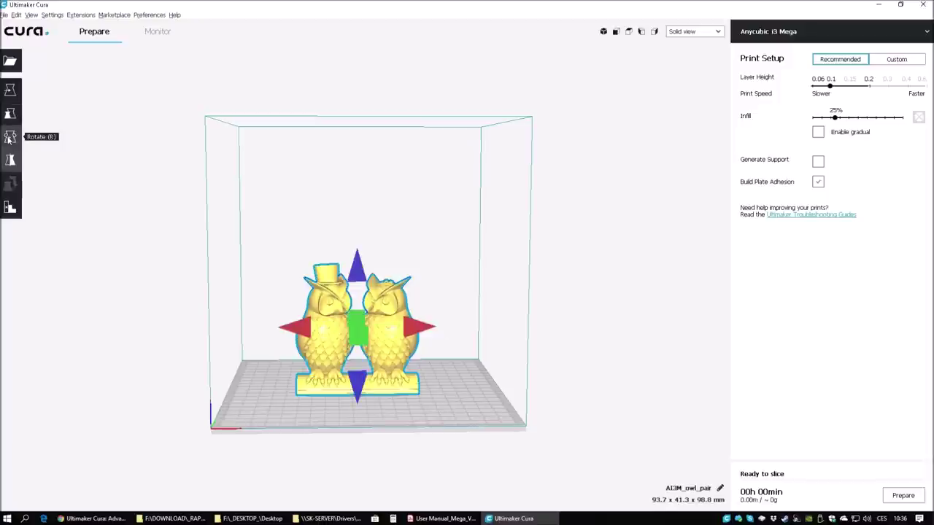
pyautogui.click(10, 208)
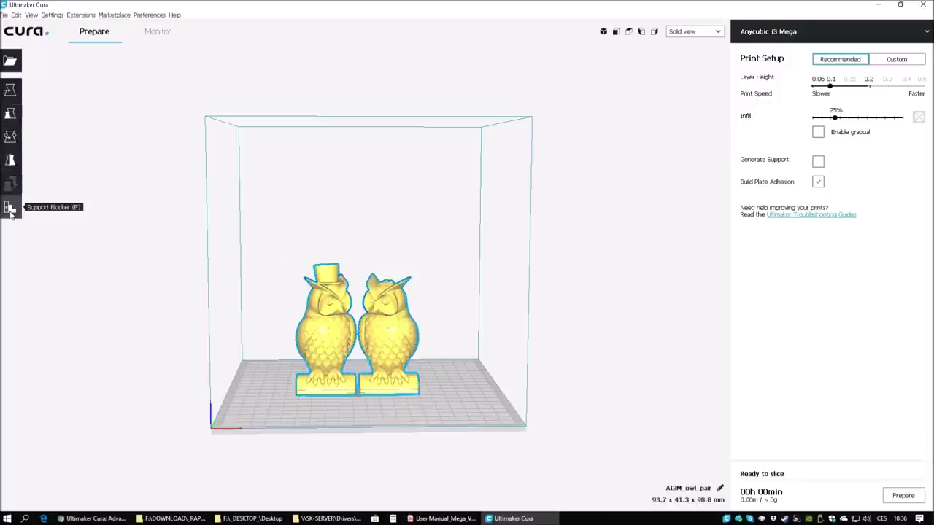
pyautogui.click(159, 33)
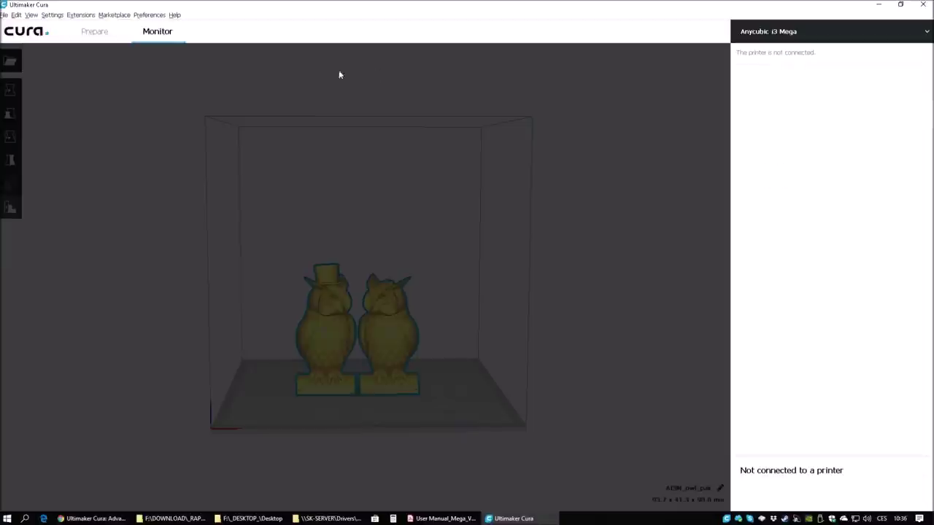
pyautogui.click(101, 36)
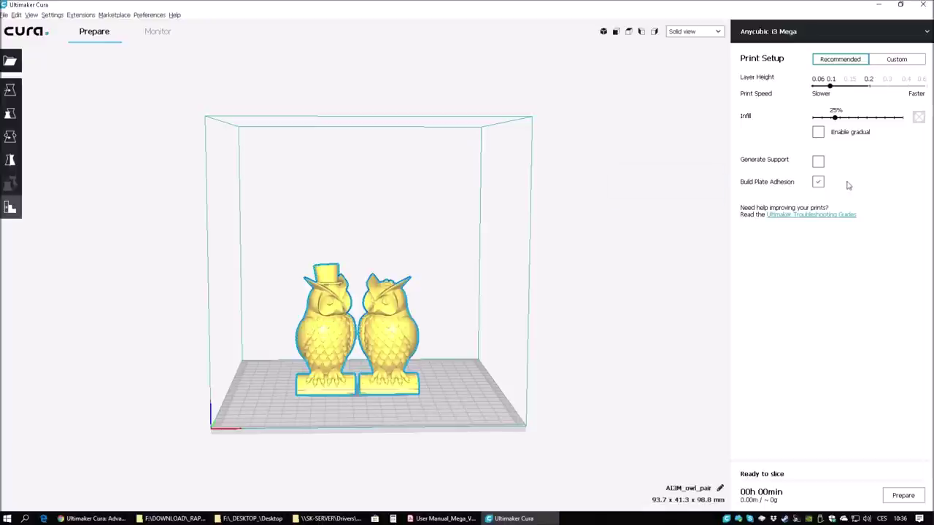
# - Examine the preferences, including the interface language choices and the Settings, Printers, Materials and Profiles pages
pyautogui.click(148, 15)
pyautogui.click(166, 26)
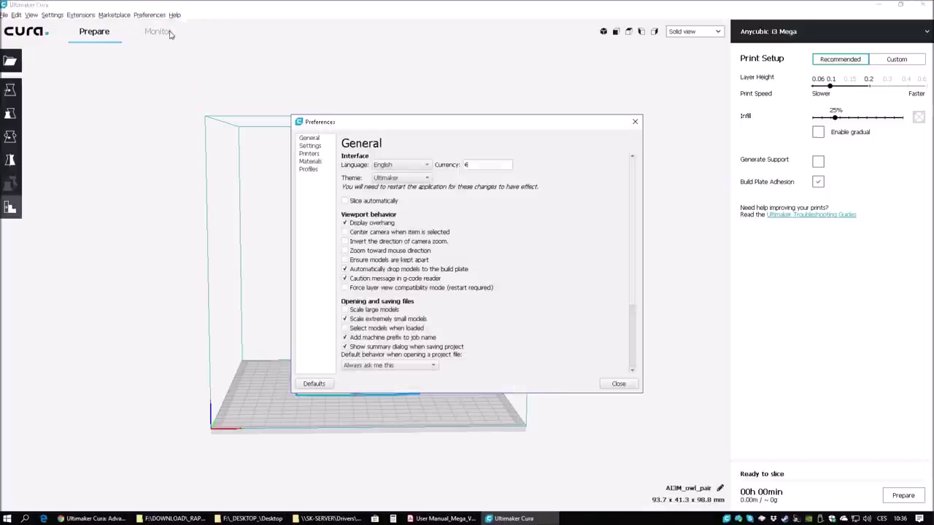
pyautogui.click(429, 165)
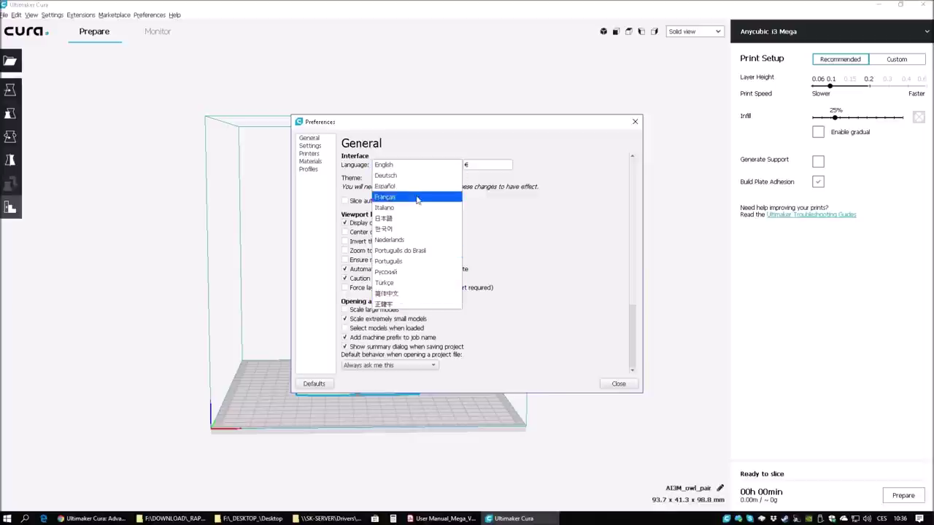
pyautogui.click(595, 136)
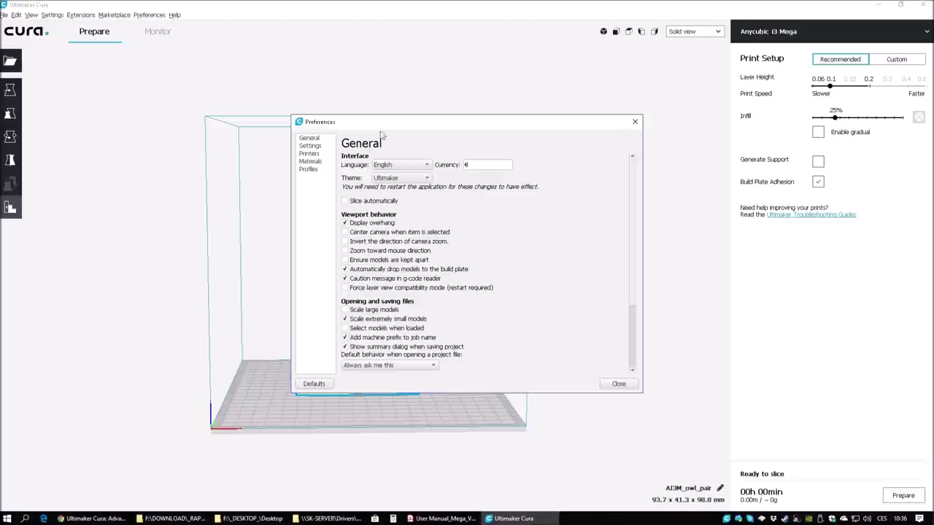
pyautogui.click(309, 146)
pyautogui.click(309, 153)
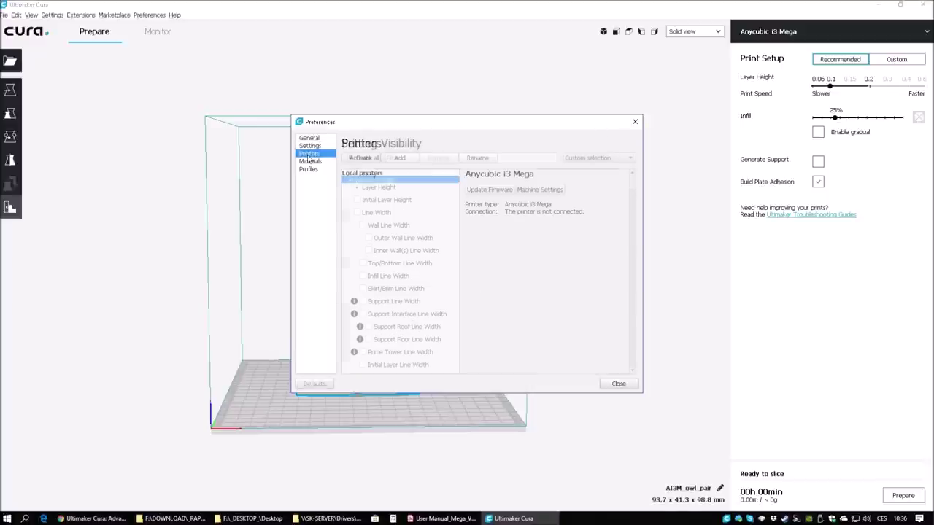
pyautogui.click(310, 161)
pyautogui.click(309, 168)
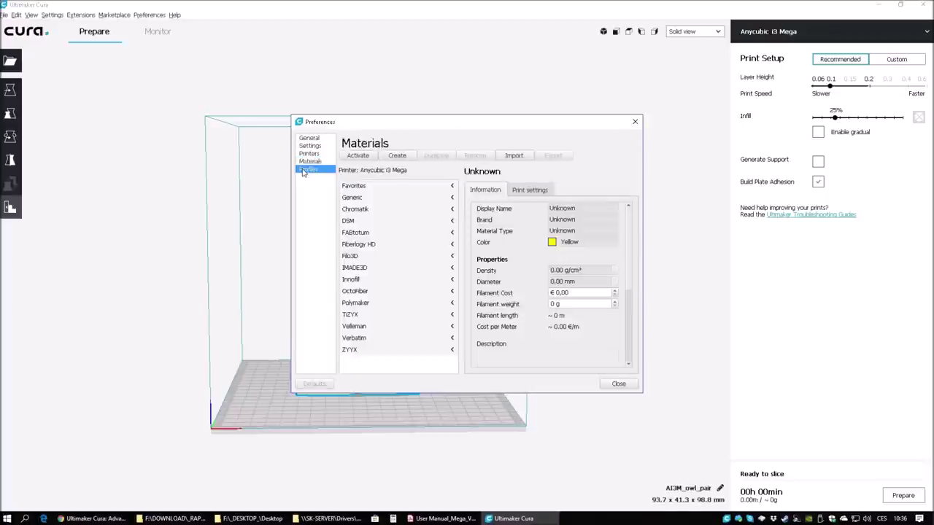